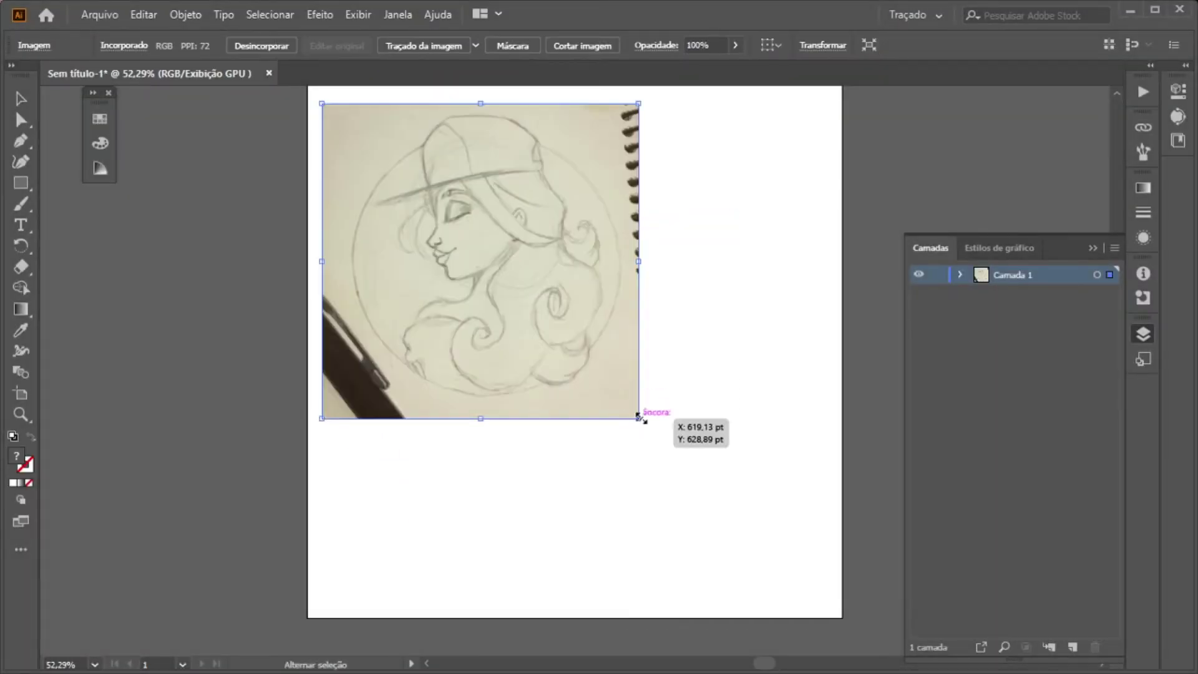
Scale the pencil sketch up to cover the artboard and lock its Camada 1 layer
left_click_drag(639, 417, 803, 569)
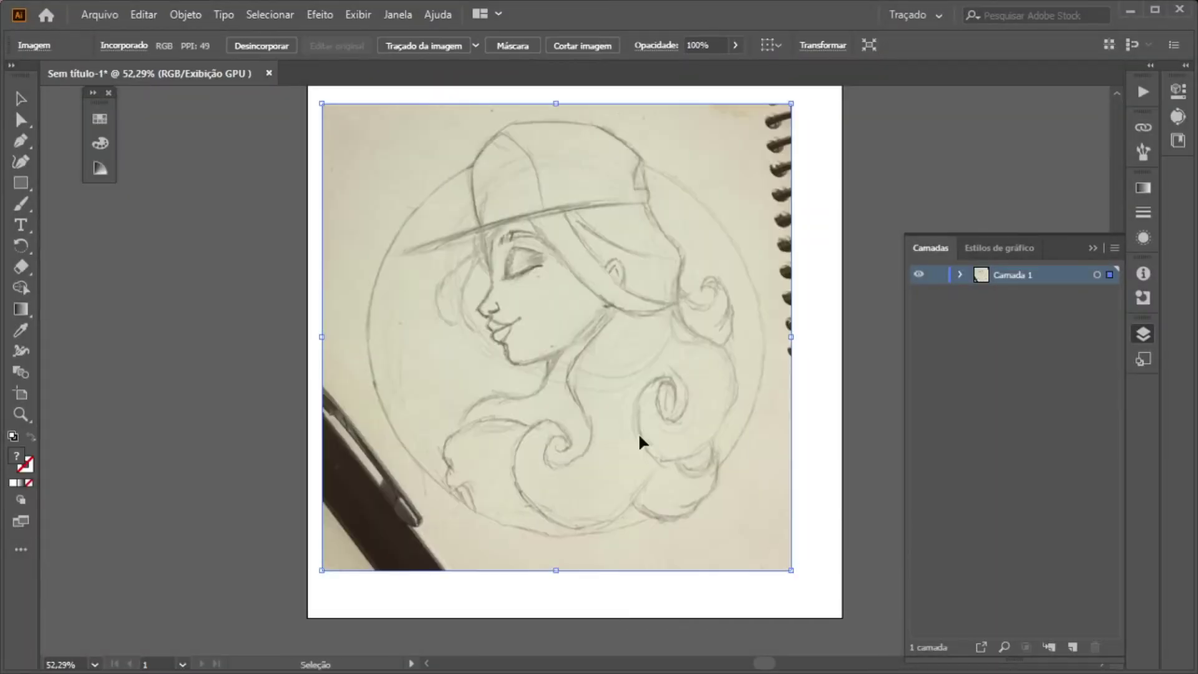
left_click_drag(593, 375, 599, 393)
left_click(937, 274)
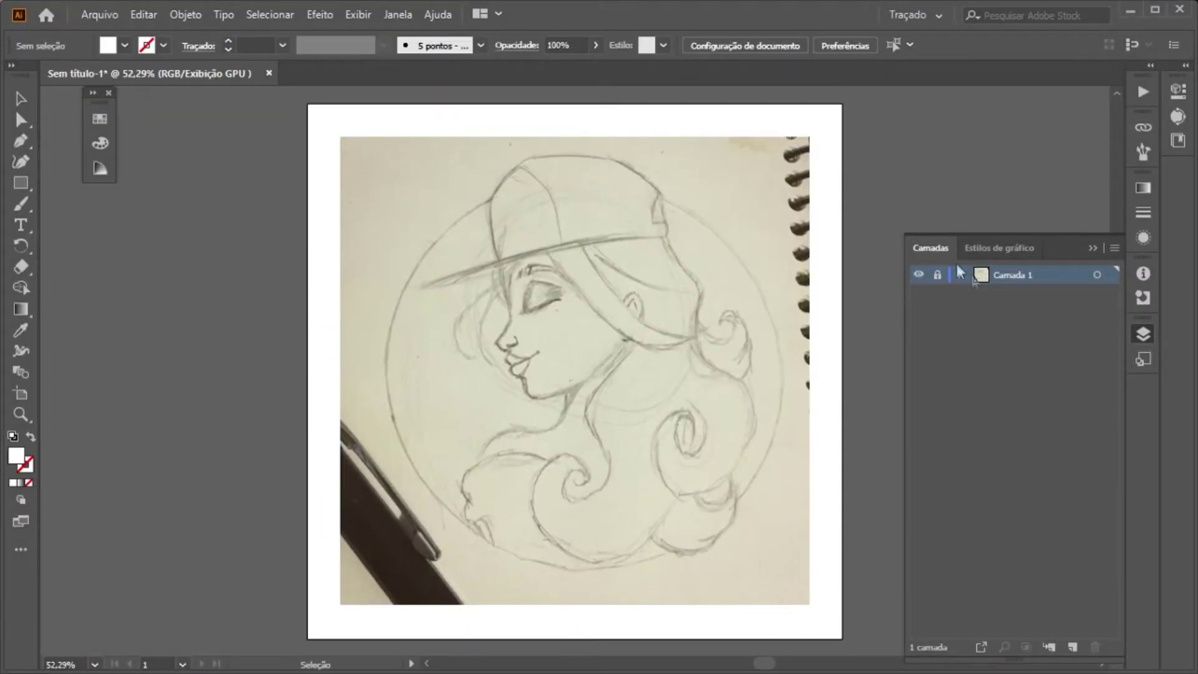
Add a new empty layer above the sketch and zoom in for Pen tracing
left_click(1071, 647)
key("ctrl+plus")
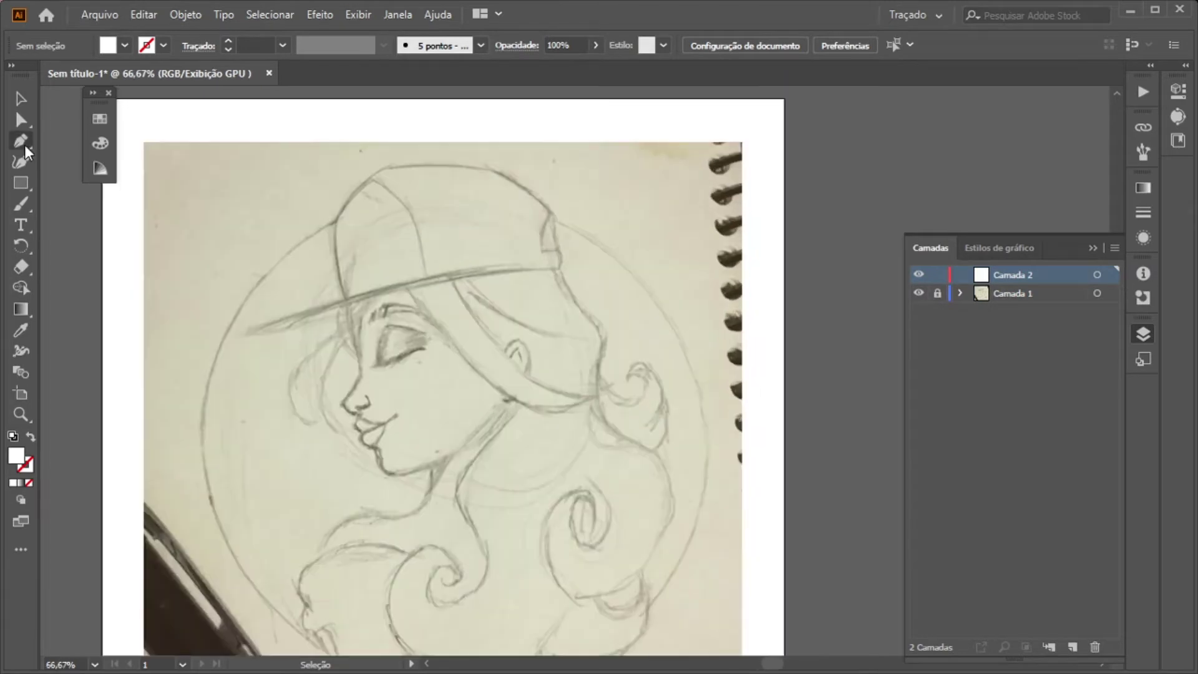
left_click(20, 141)
Trace the cap crown as a closed Pen outline with no fill
key("ctrl+plus")
key("ctrl+plus")
left_click(352, 470)
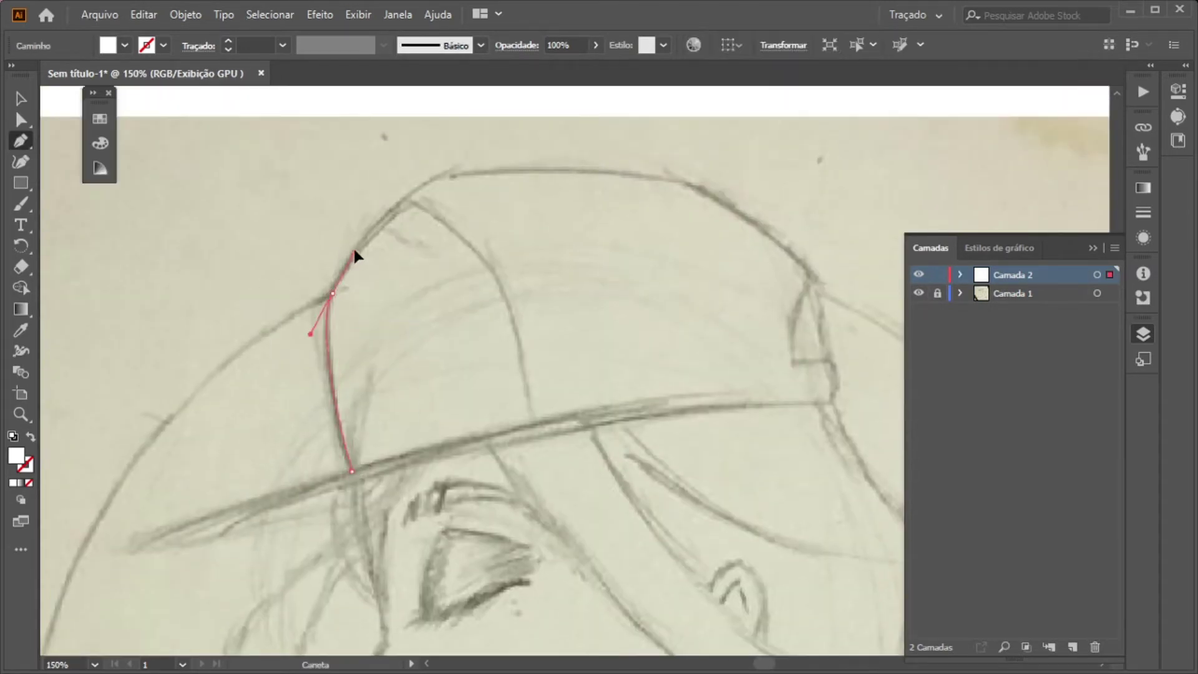
left_click_drag(353, 255, 347, 240)
left_click(442, 174)
left_click_drag(713, 199, 738, 212)
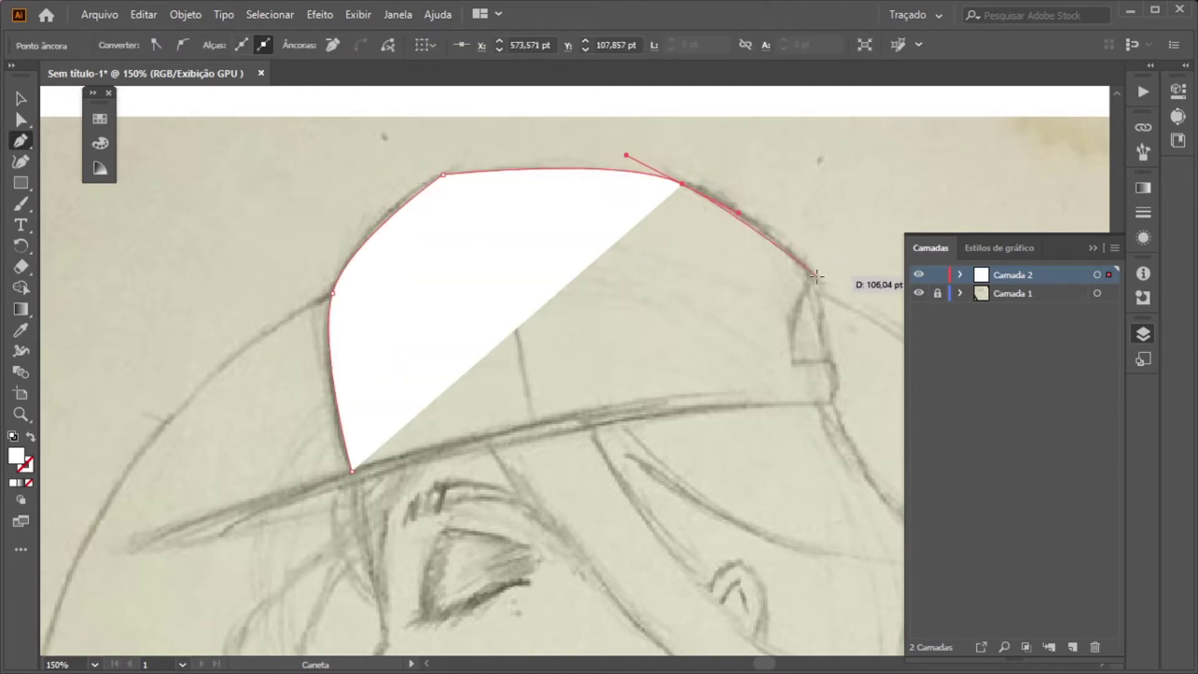
key("shift+x")
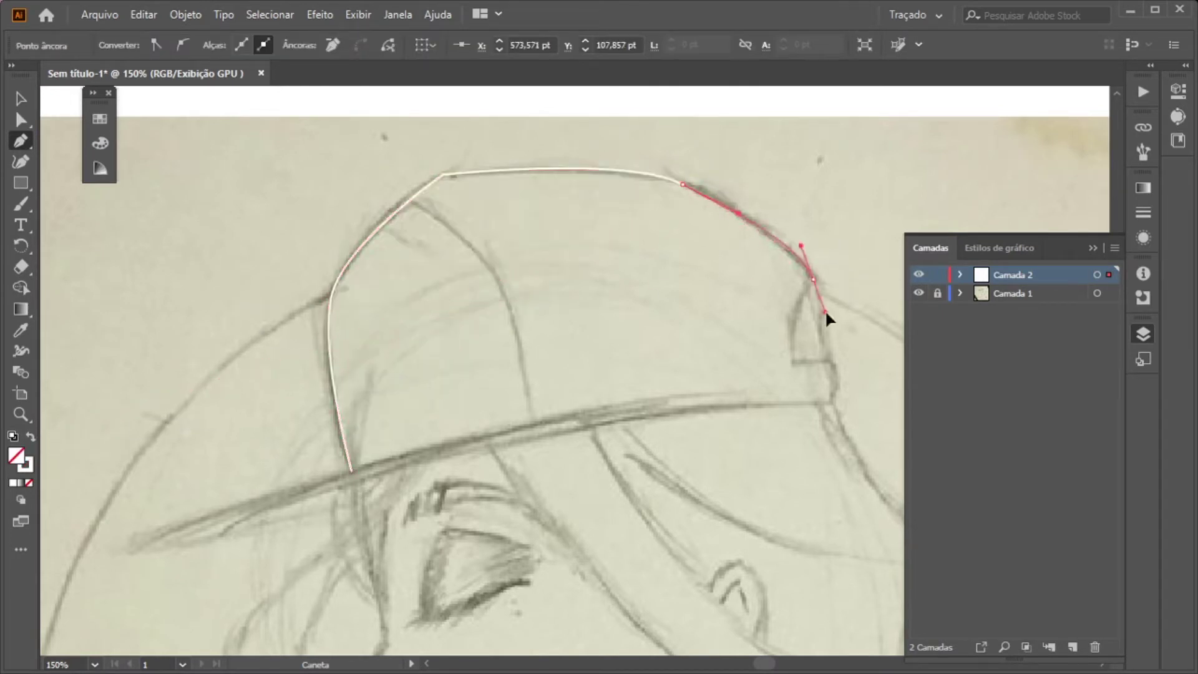
left_click_drag(791, 360, 828, 360)
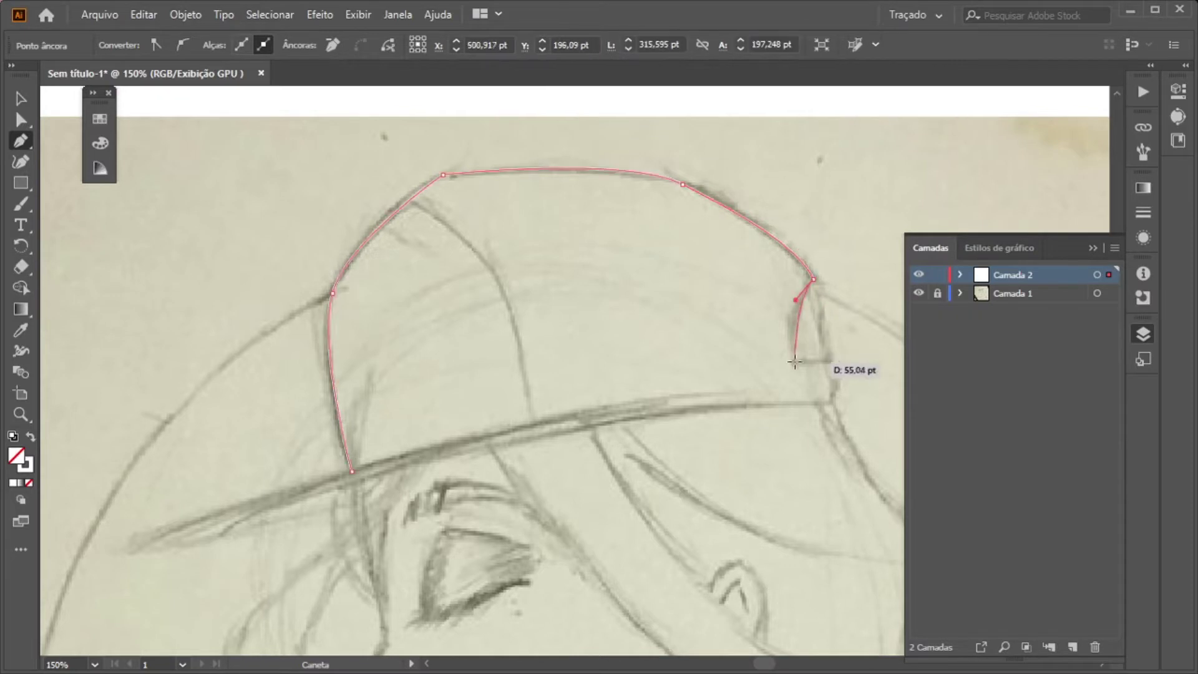
left_click(835, 401)
left_click_drag(352, 471, 183, 555)
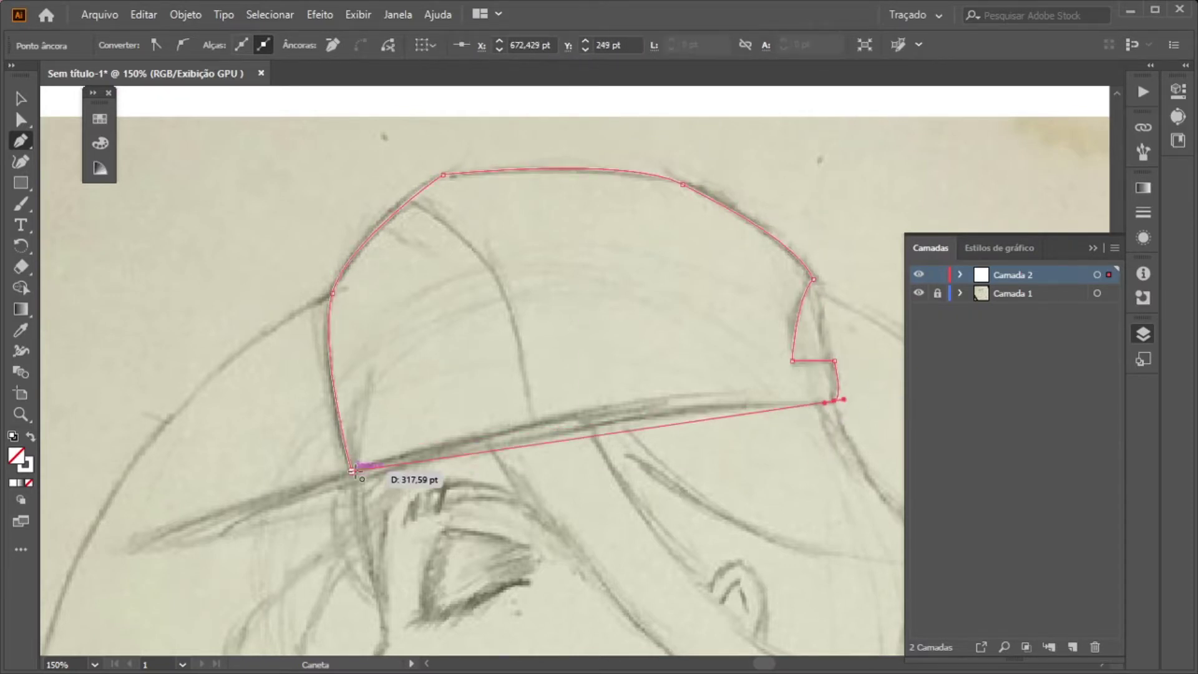
left_click(245, 208, "ctrl")
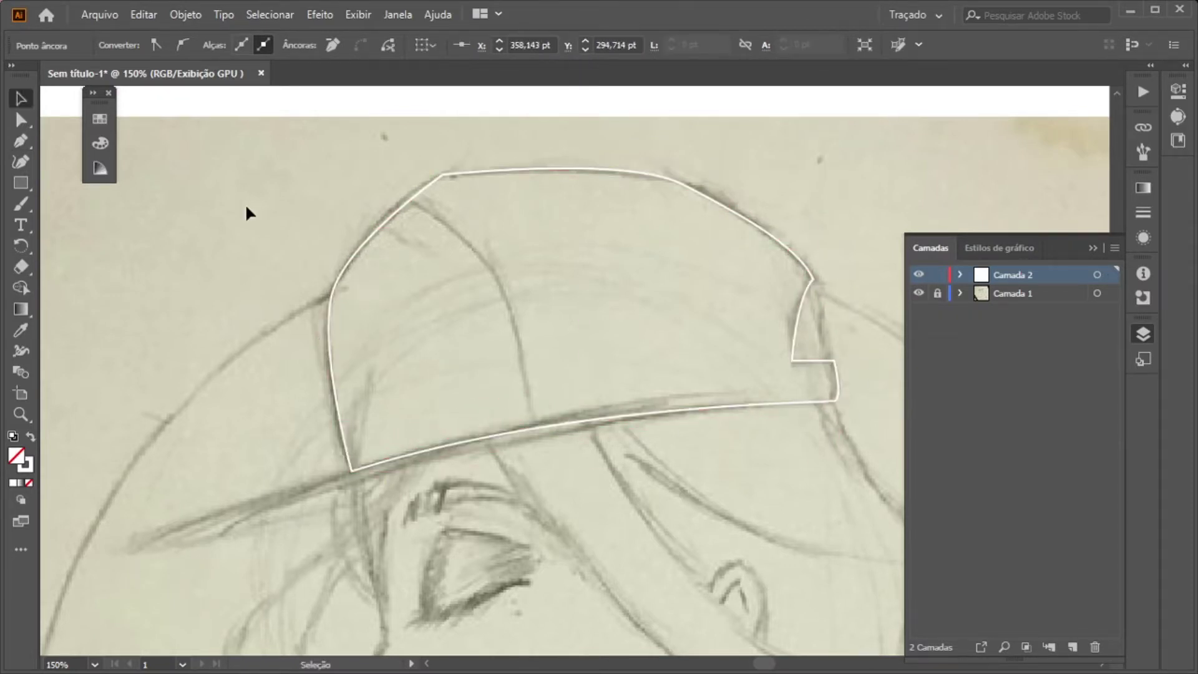
Draw the curved front-panel seam line inside the cap crown
left_click(425, 180, "ctrl")
scroll(587, 269, "up", 2)
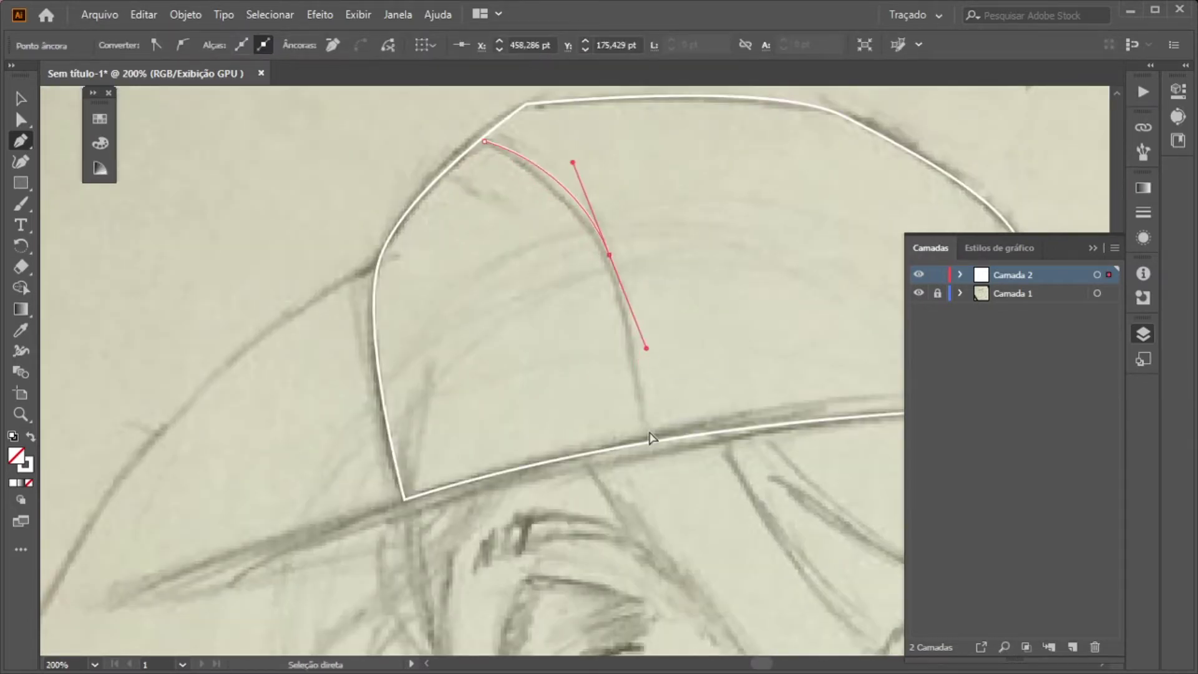
left_click(652, 440)
left_click(403, 500)
left_click_drag(391, 270, 418, 201)
scroll(479, 133, "up", 3)
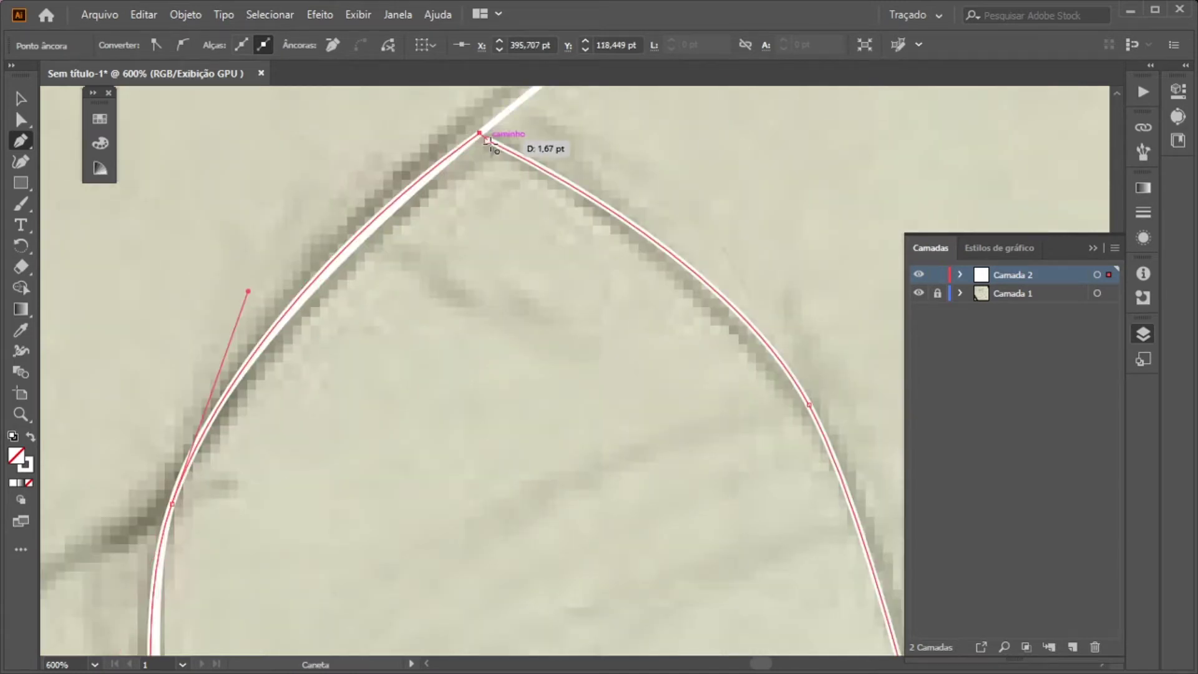
scroll(479, 133, "down", 6)
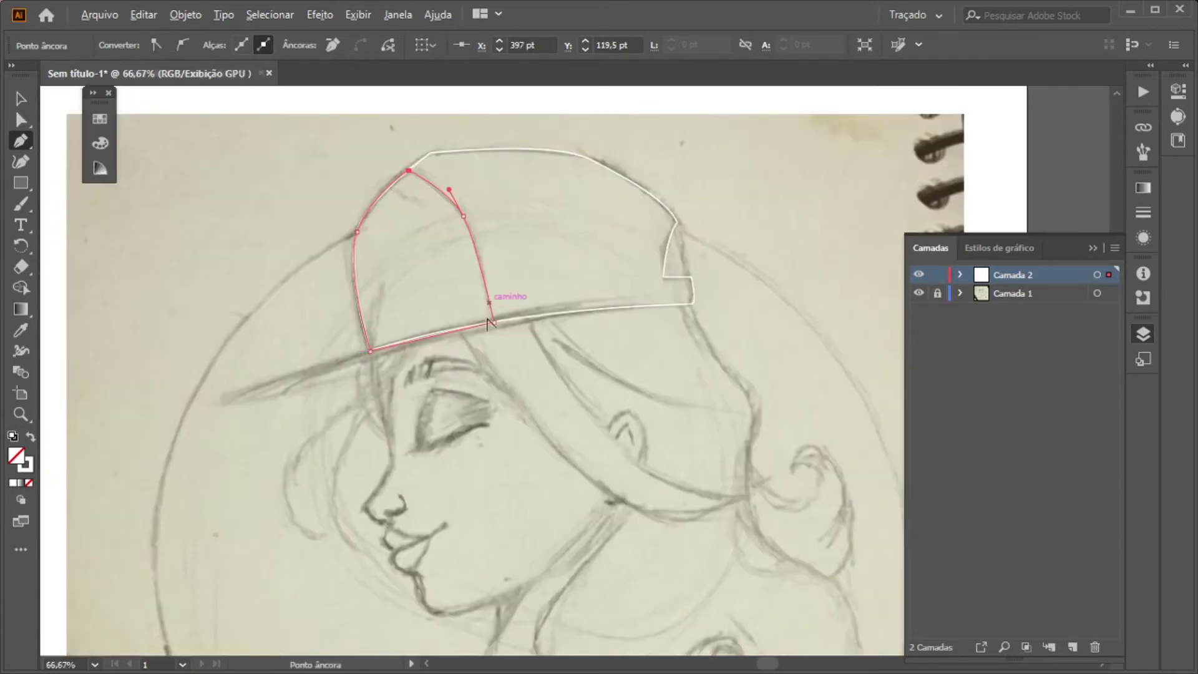
left_click(252, 337)
scroll(425, 334, "up", 1)
Trace the cap's curved brim with its pointed tip
scroll(546, 396, "down", 1)
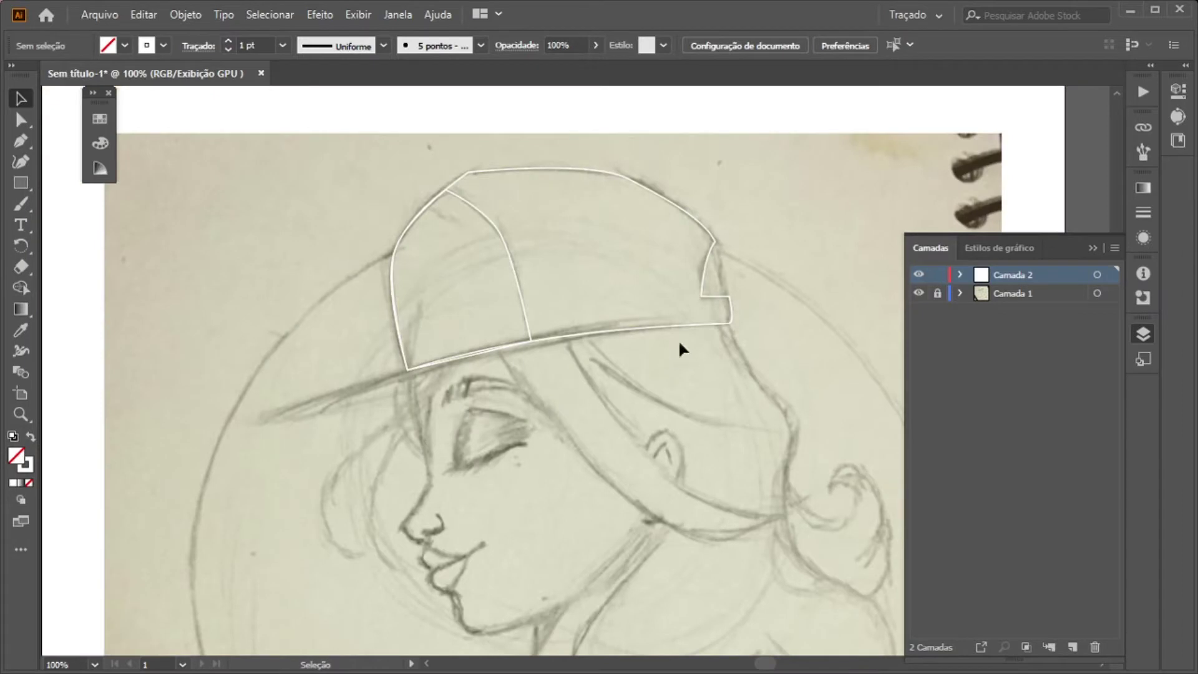
left_click(713, 323)
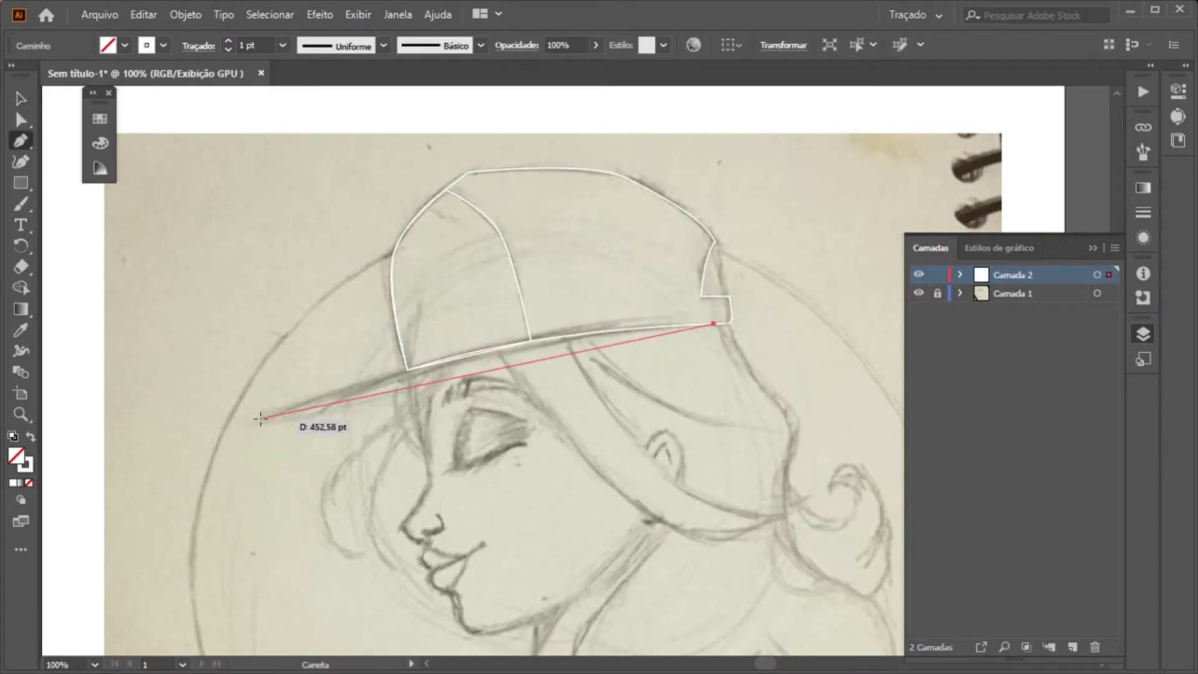
left_click_drag(187, 473, 87, 504)
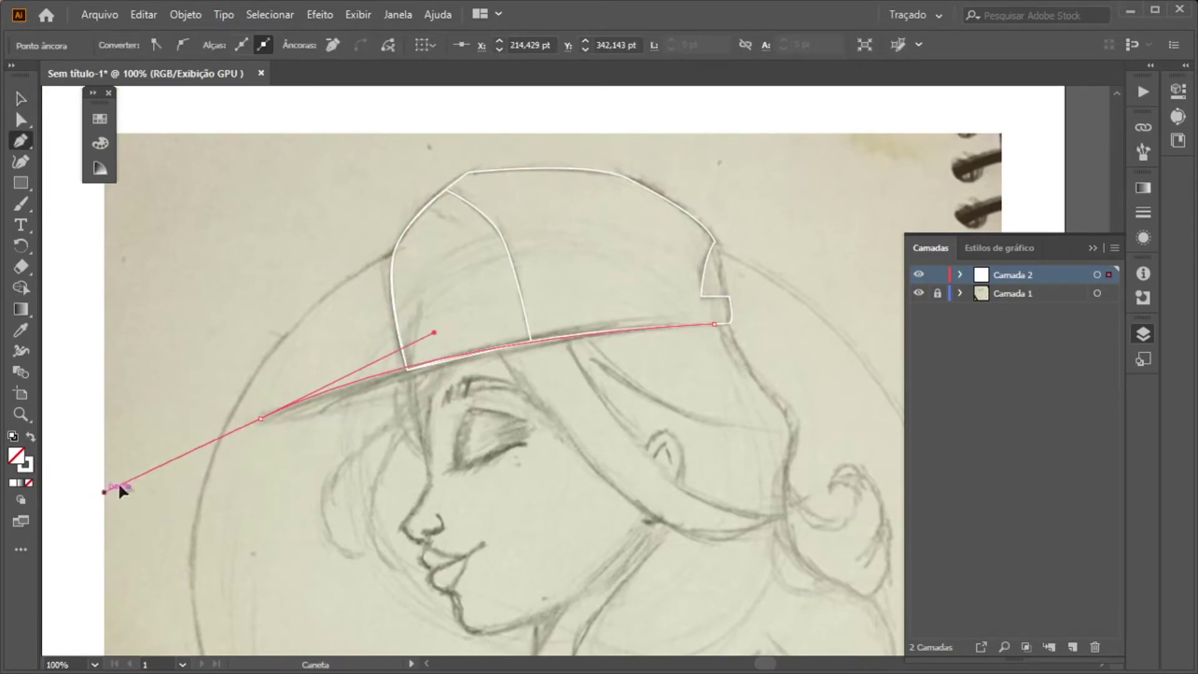
left_click_drag(248, 424, 285, 424)
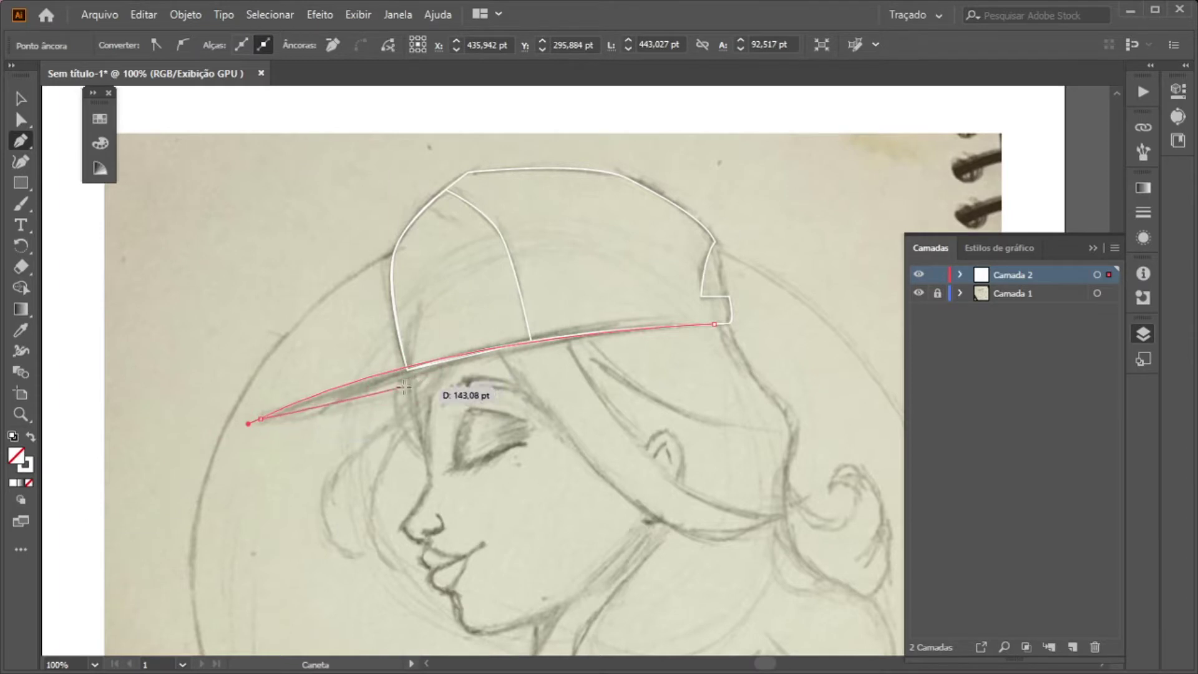
left_click(544, 345)
scroll(783, 313, "down", 1)
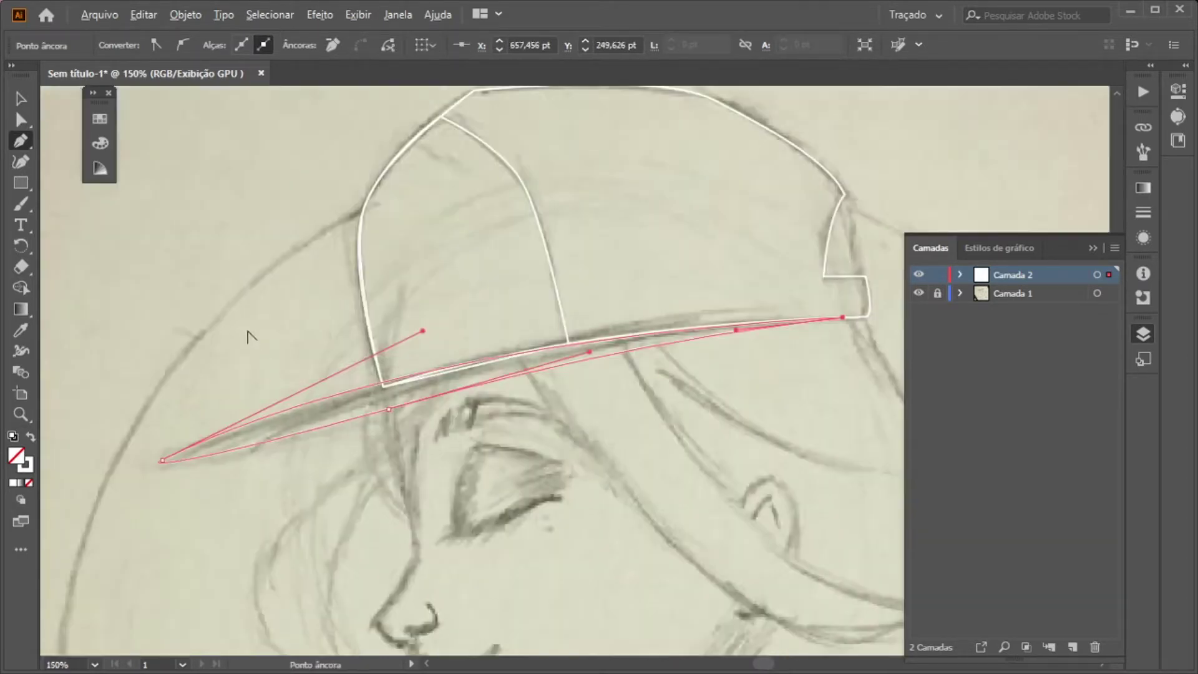
left_click(181, 276, "ctrl")
Unlock the sketch, set its opacity to 71%, and lock it again
key("ctrl+alt+2")
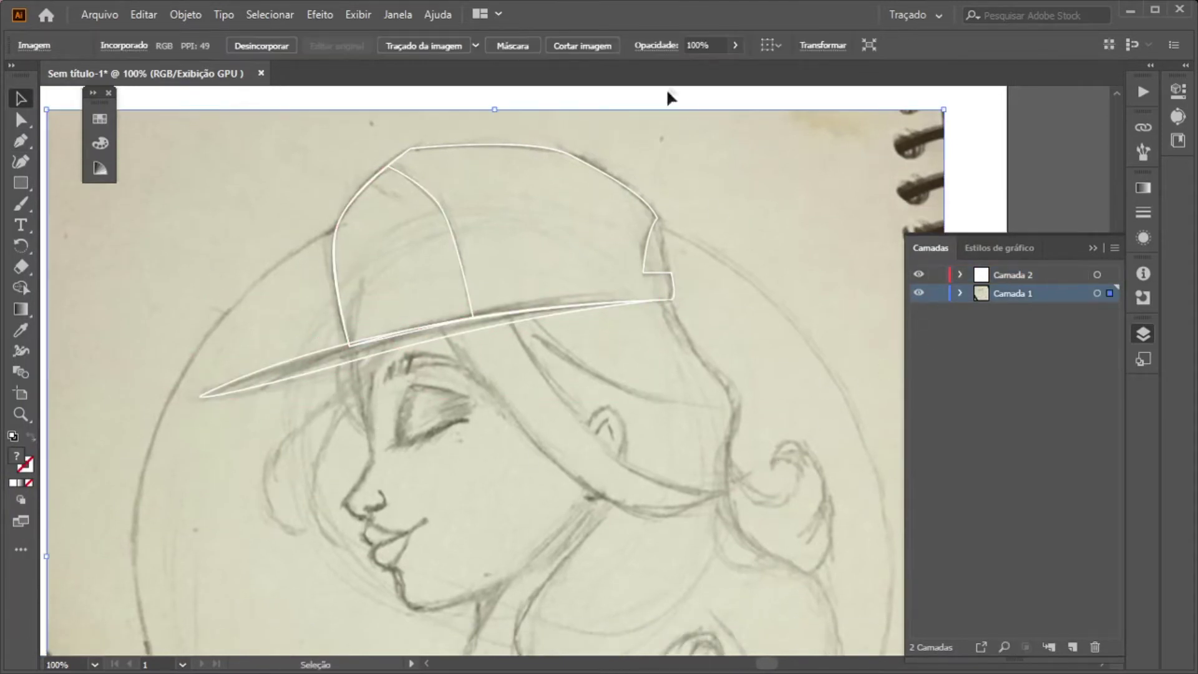
left_click_drag(721, 65, 711, 65)
key("ctrl+2")
scroll(507, 360, "down", 1)
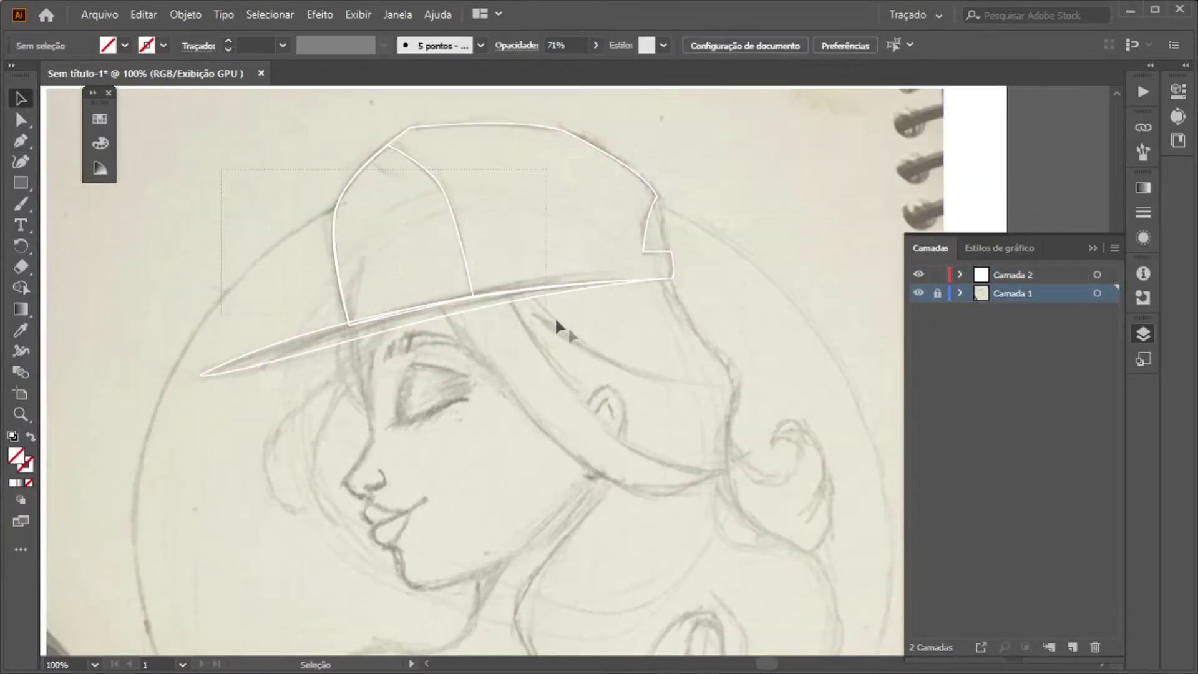
Set the stroke of all cap outlines to black
key("ctrl+a")
left_click(164, 45)
left_click(44, 79)
left_click(484, 386)
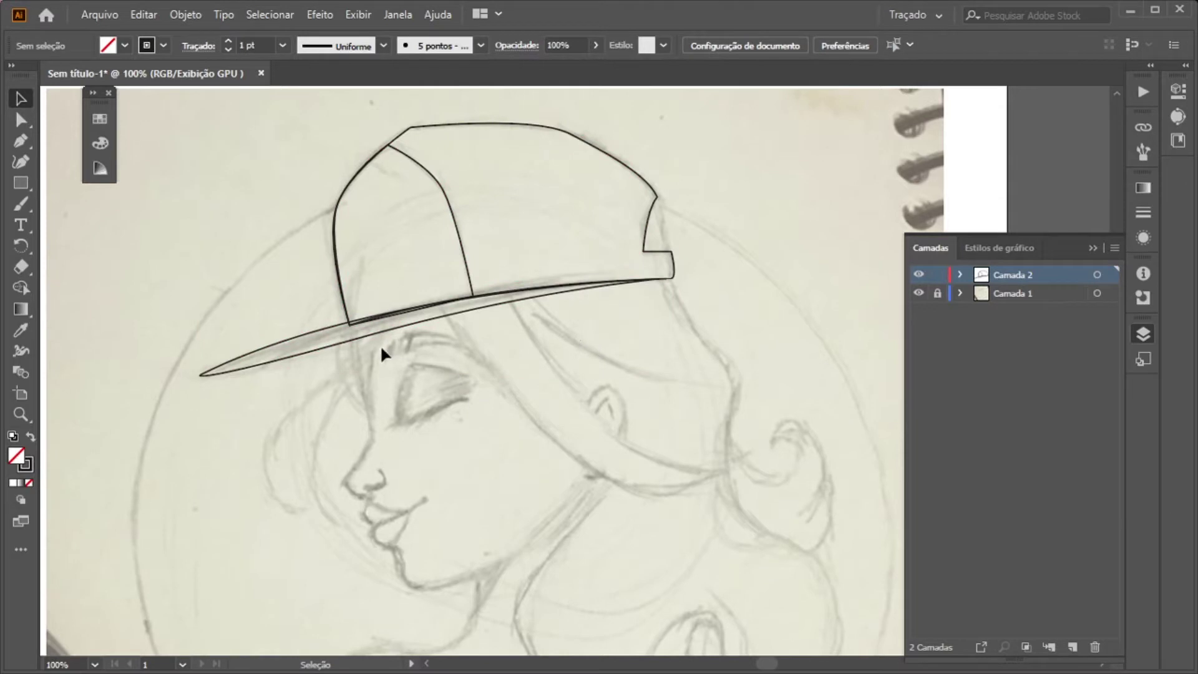
left_click(505, 285)
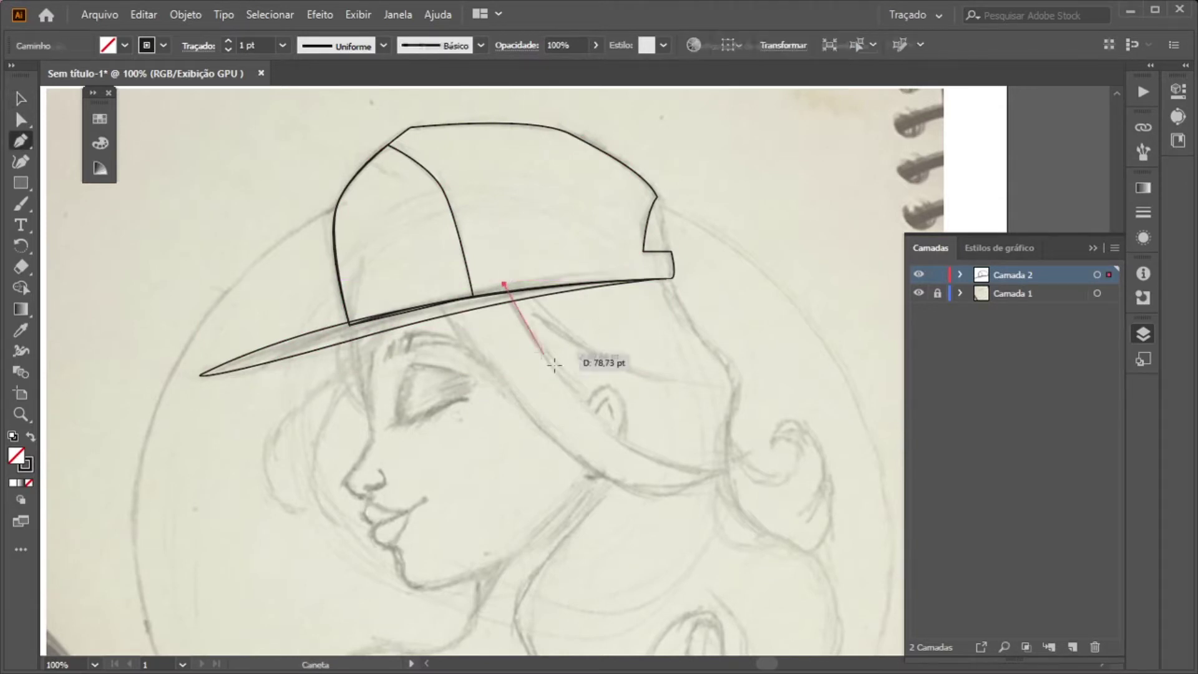
Draw the chin strap curving from the brim down toward the chin and back
left_click_drag(882, 461, 882, 460)
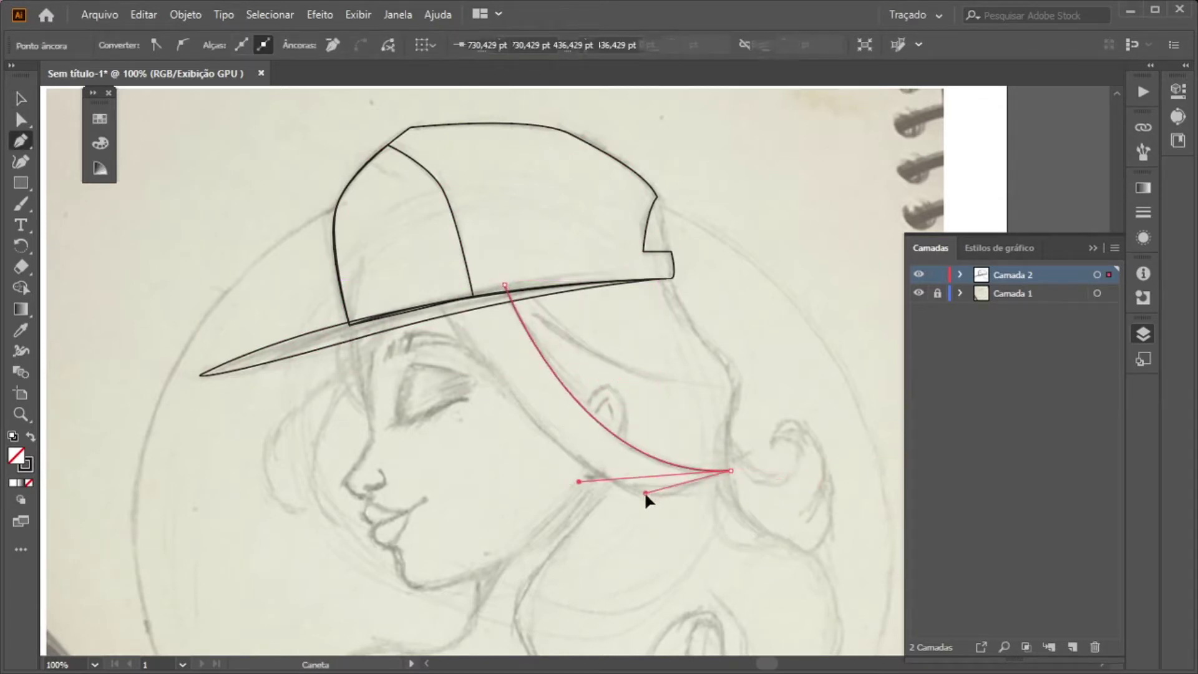
left_click(577, 465)
left_click_drag(435, 296, 504, 284)
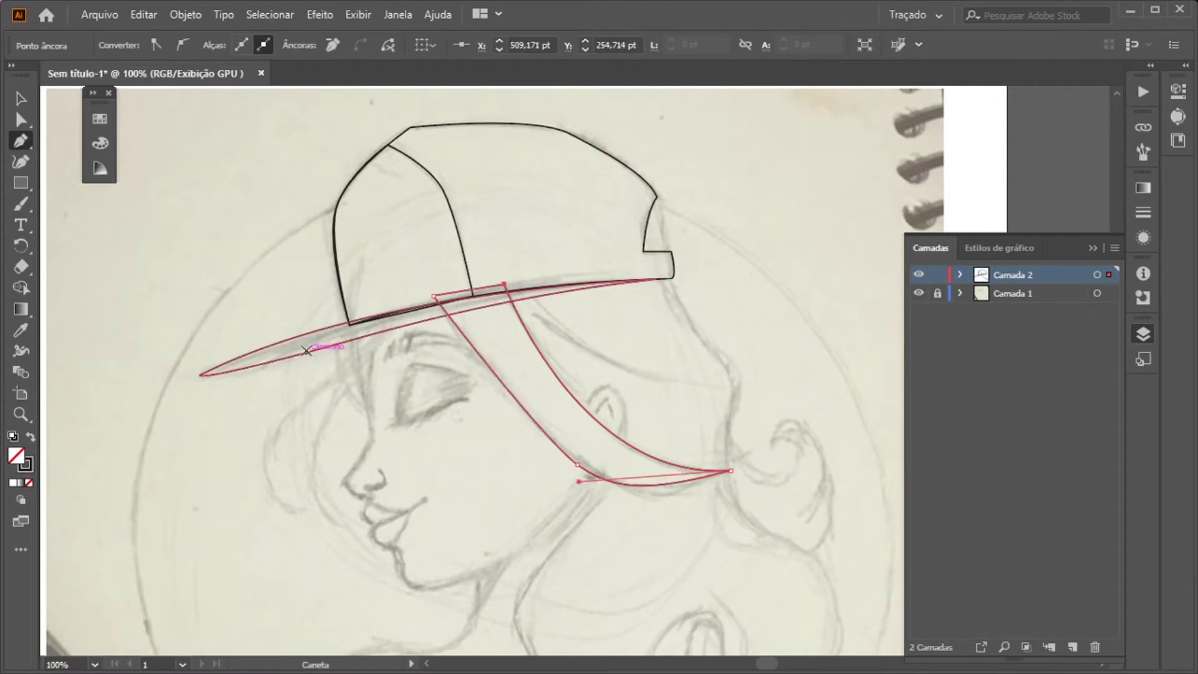
scroll(306, 351, "down", 2)
scroll(306, 350, "down", 1)
scroll(310, 233, "up", 1)
Trace the face profile from the brow down the forehead to the rounded nose
left_click(359, 213)
left_click(348, 280)
left_click(371, 344)
left_click(361, 445)
left_click_drag(321, 490, 347, 481)
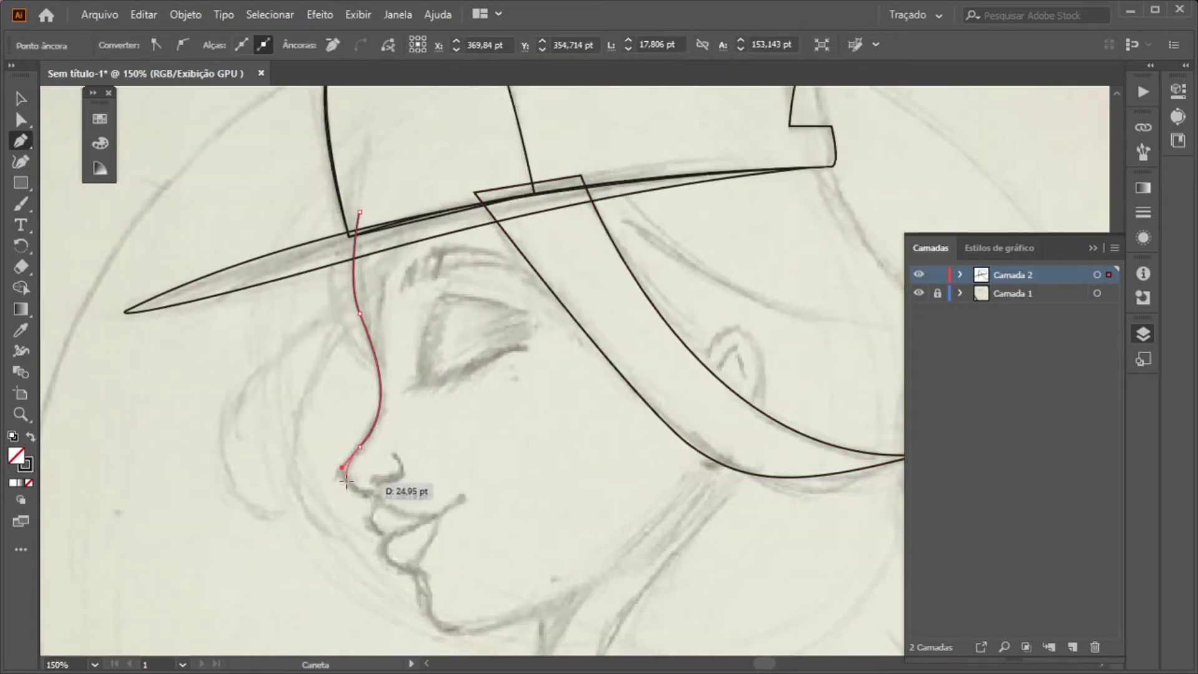
scroll(348, 481, "up", 3)
Continue the profile around the lips, chin and jaw, closing it at the brow
scroll(481, 531, "down", 3)
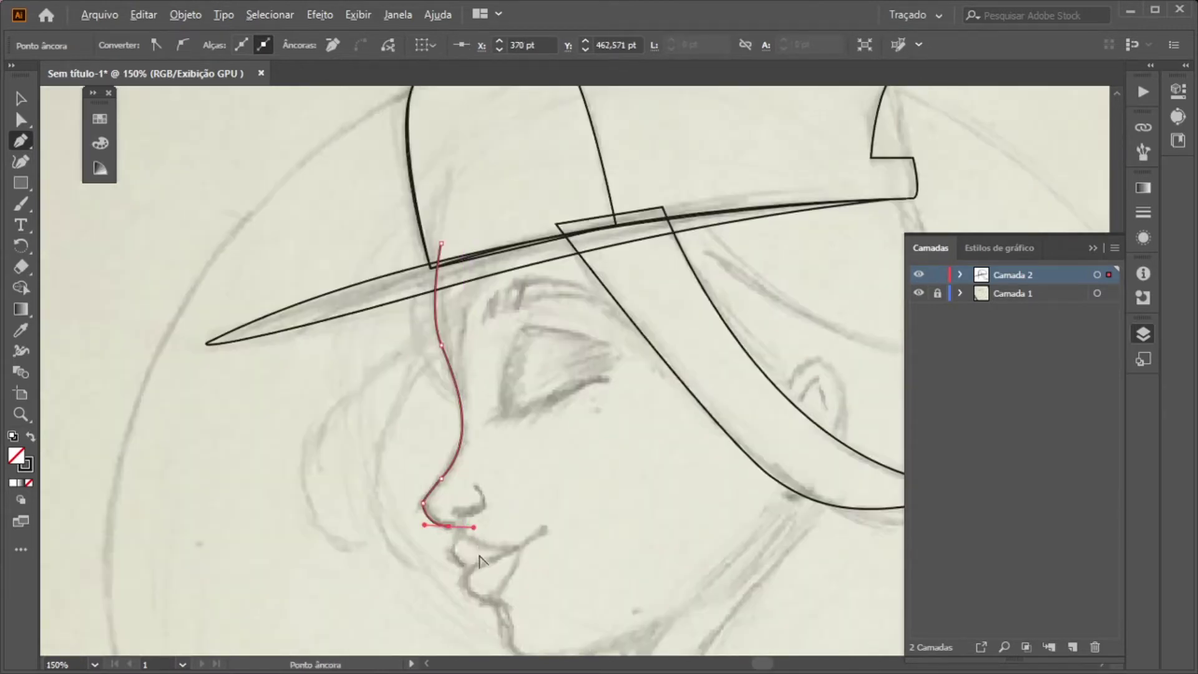
scroll(499, 562, "down", 1)
left_click_drag(510, 611, 513, 631)
scroll(586, 568, "down", 2)
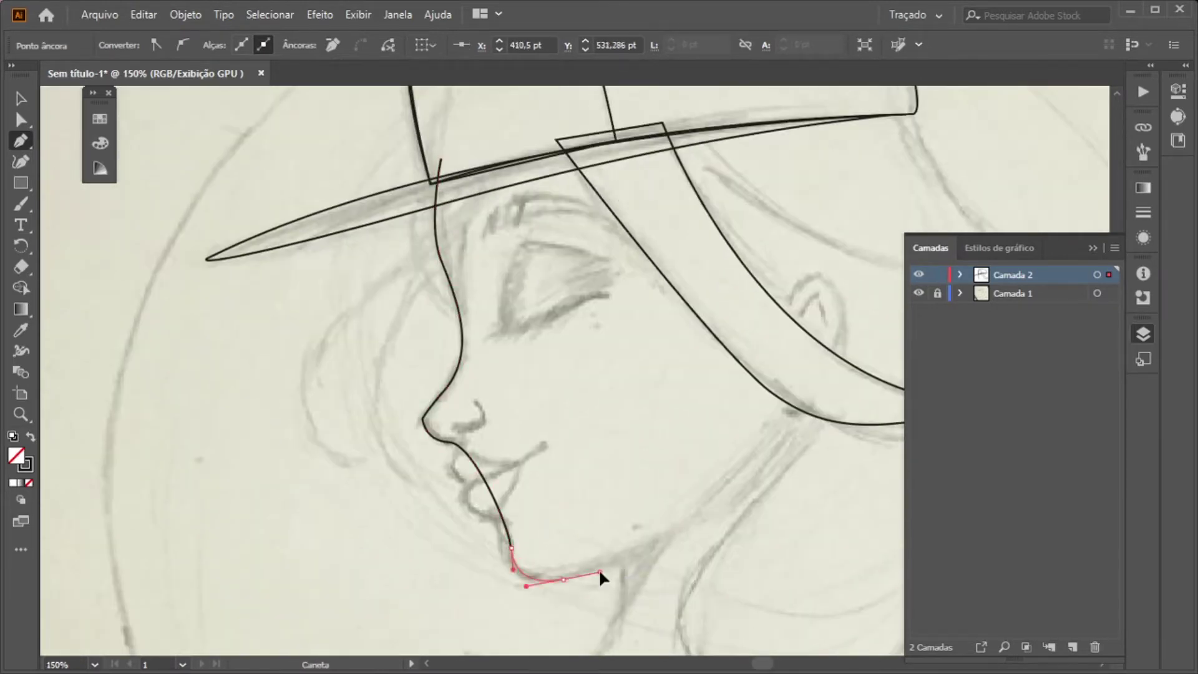
left_click_drag(600, 573, 600, 573)
scroll(600, 573, "down", 2)
scroll(686, 512, "up", 1)
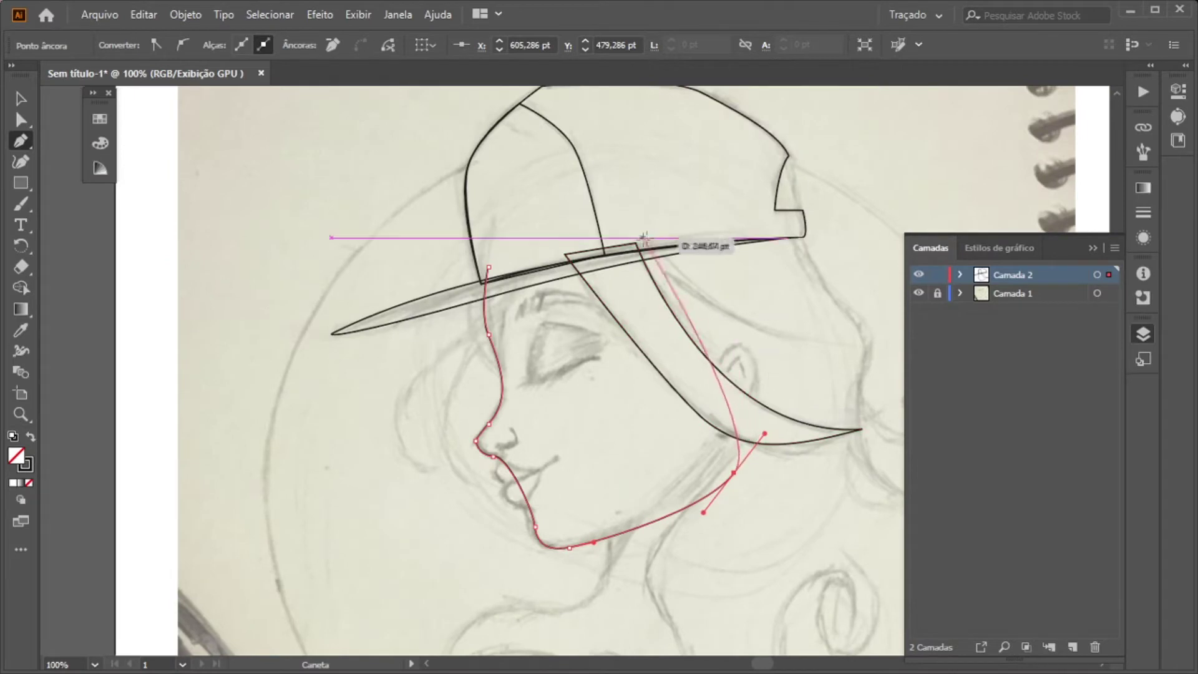
left_click_drag(488, 266, 479, 311)
scroll(499, 299, "up", 1)
scroll(539, 345, "down", 1)
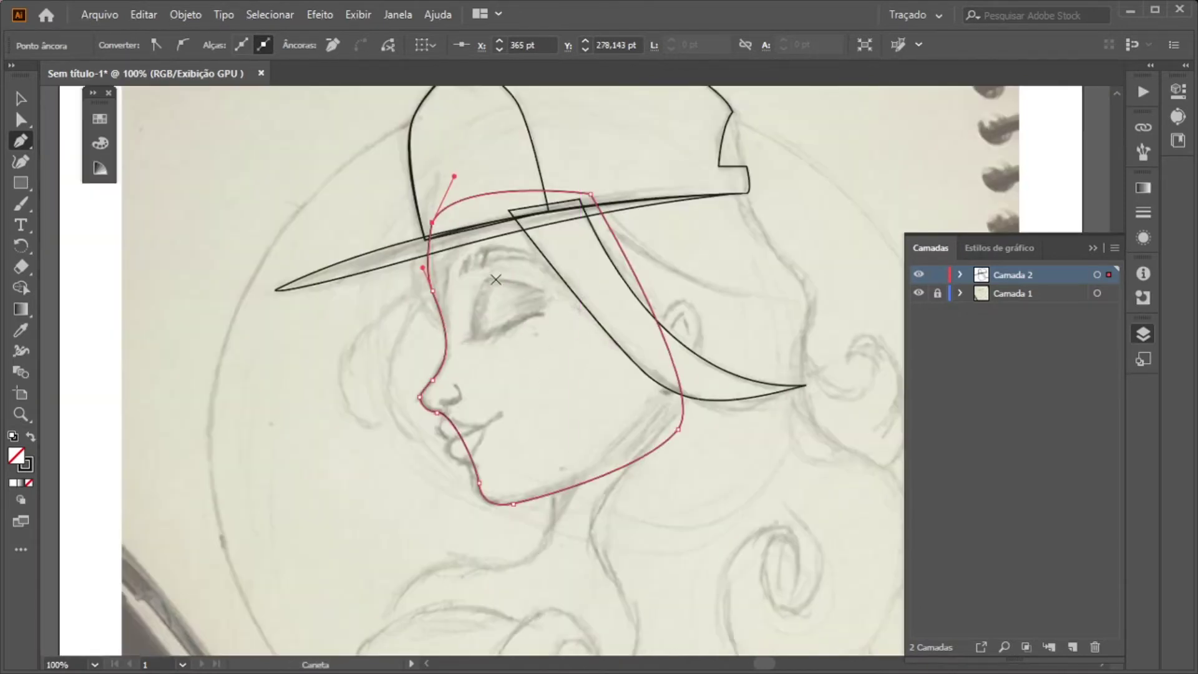
scroll(471, 447, "up", 3)
left_click(412, 425)
Outline the lips with a curved upper lip, sharp corner and lower lip
left_click_drag(381, 374, 400, 347)
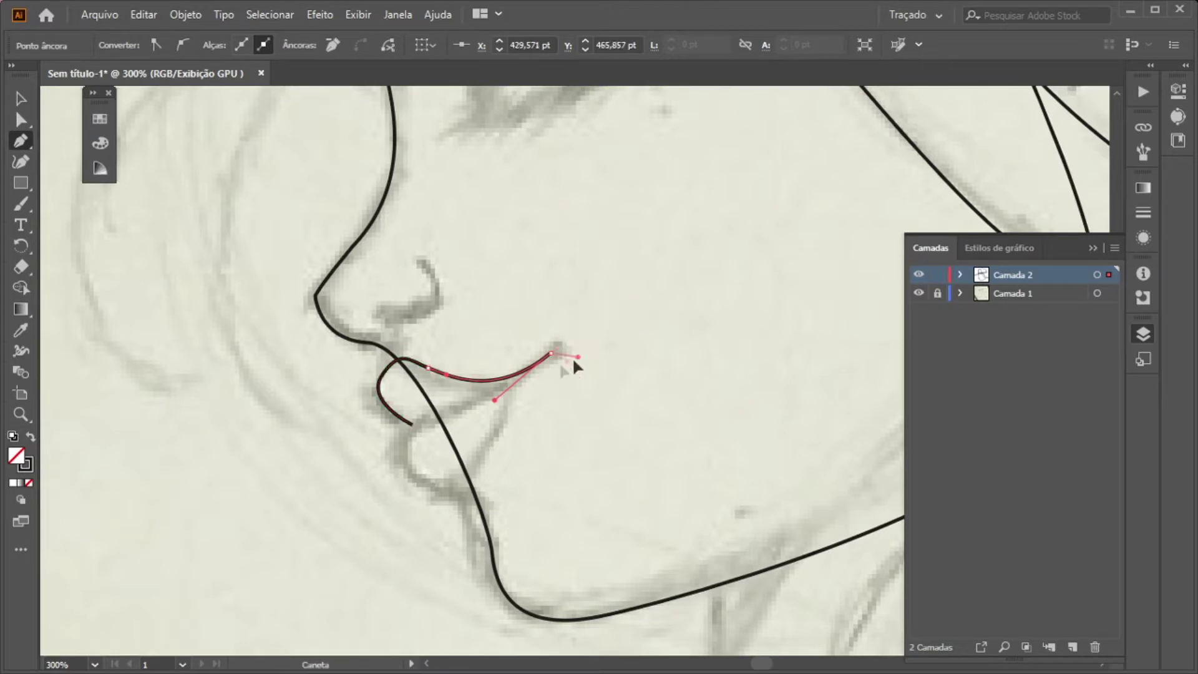
left_click(551, 353)
left_click_drag(460, 492, 436, 492)
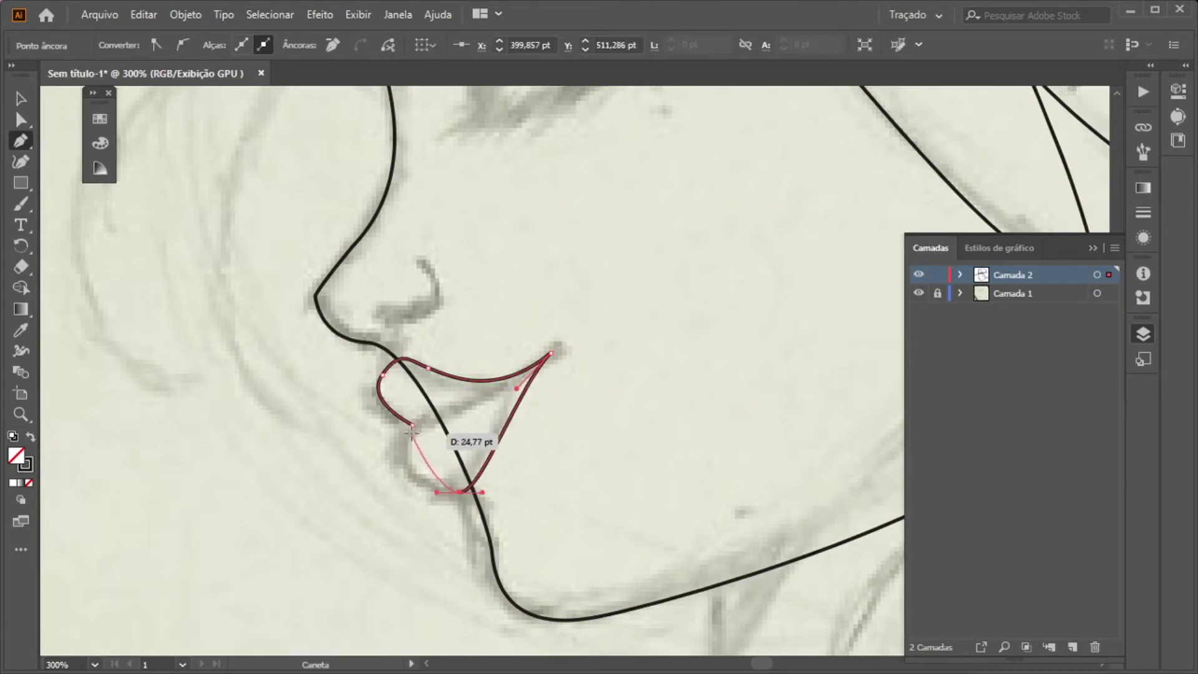
left_click(215, 479)
key("p")
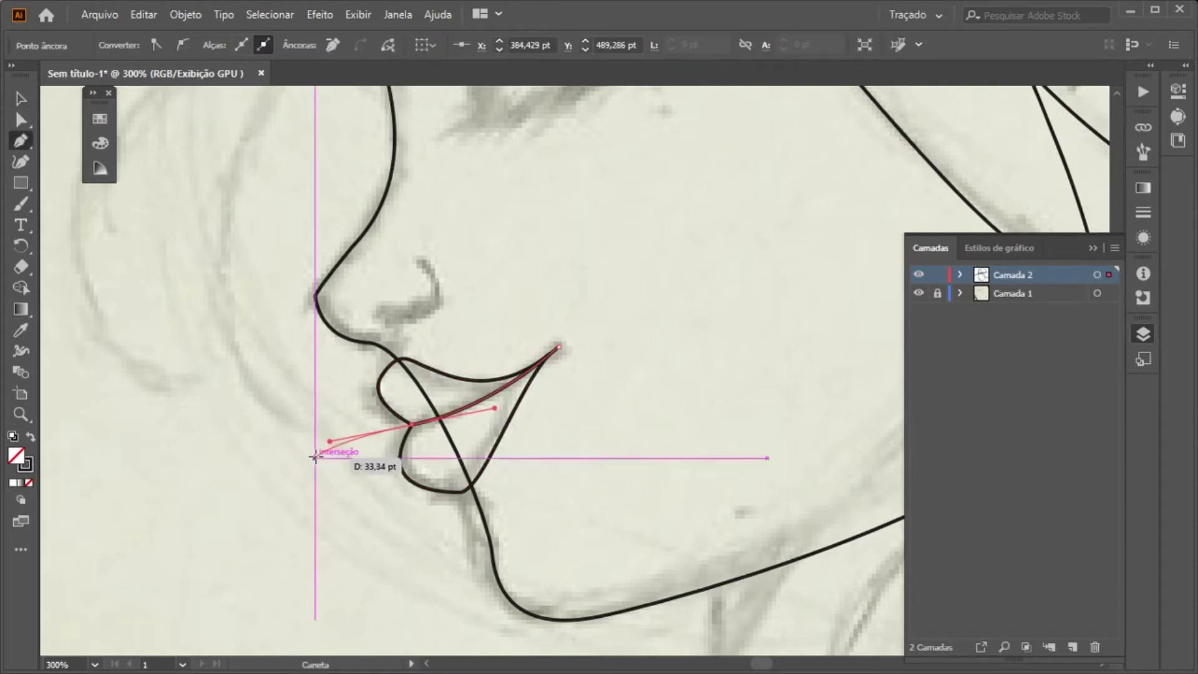
Draw the nostril curve beside the nose
key("v")
key("ctrl+0")
scroll(278, 518, "up", 3)
scroll(309, 502, "up", 3)
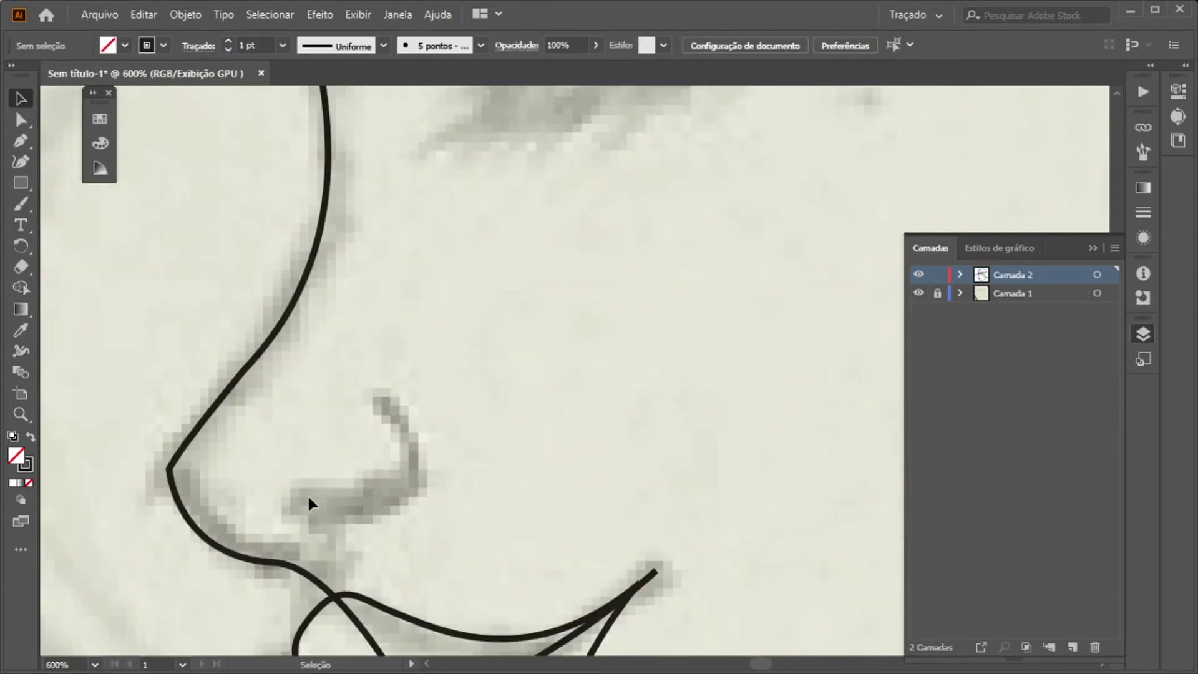
mouse_move(294, 512)
left_mouse_down()
mouse_move(292, 491)
mouse_move(414, 501)
left_mouse_up()
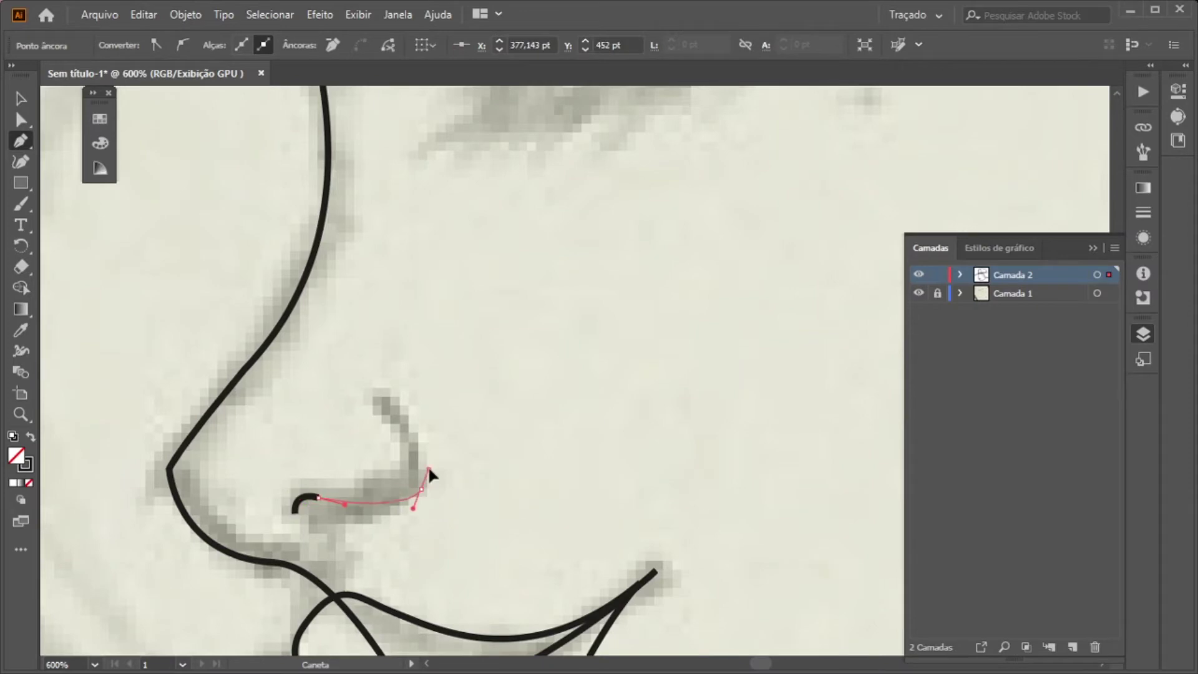
key("v")
key("ctrl+0")
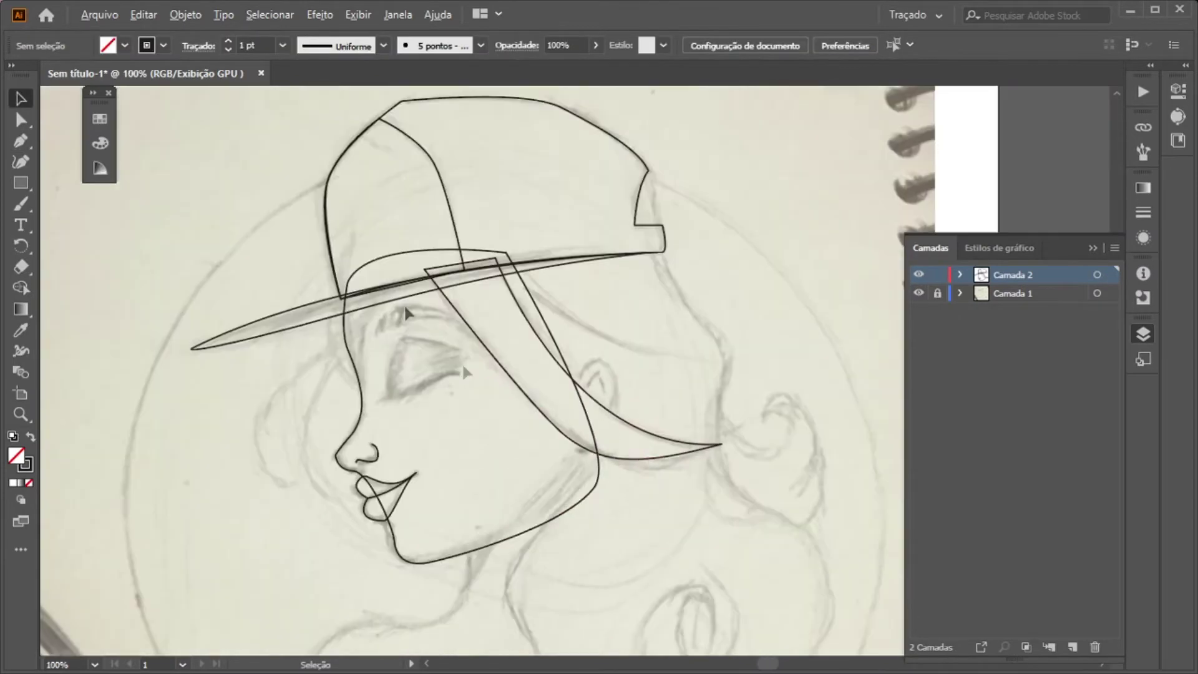
scroll(456, 403, "up", 3)
Draw the closed eye's upper eyelid curve
left_click(404, 452)
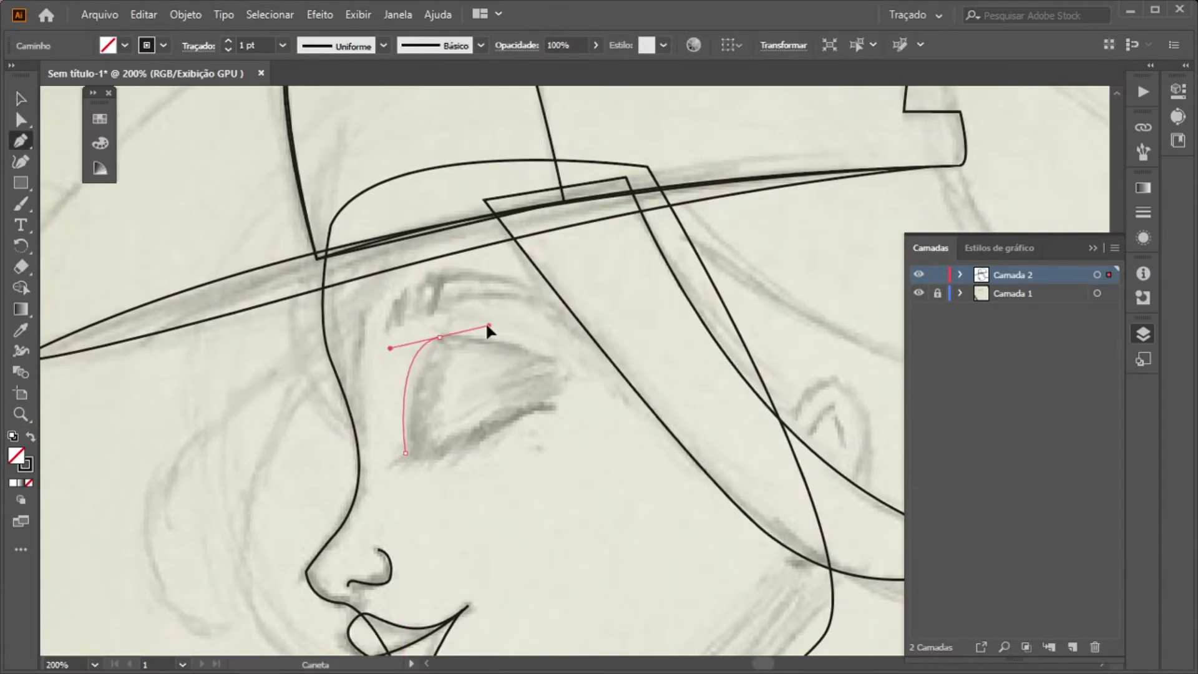
left_click_drag(488, 329, 476, 324)
left_click_drag(553, 360, 508, 428)
left_click(392, 468)
Draw the lower eyelid lash line out toward the eye's outer corner
left_click(419, 447)
left_click(494, 431)
left_click(509, 422)
scroll(595, 489, "down", 3)
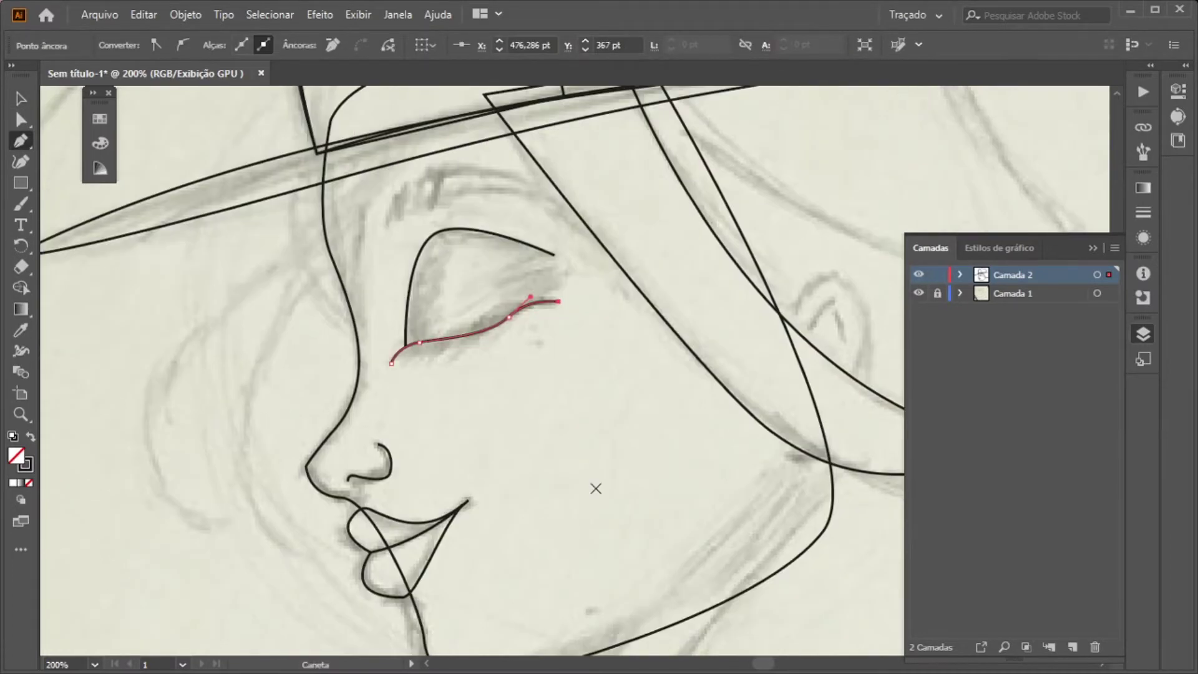
scroll(596, 488, "down", 5)
scroll(529, 356, "up", 3)
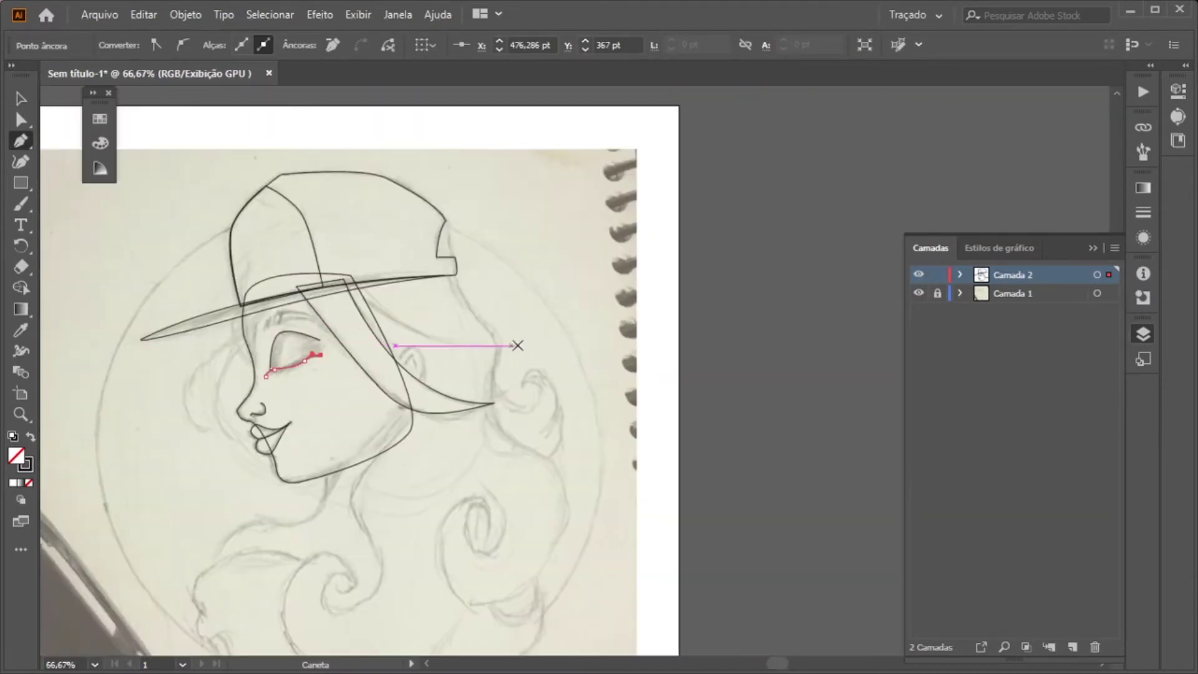
left_click_drag(347, 351, 365, 317)
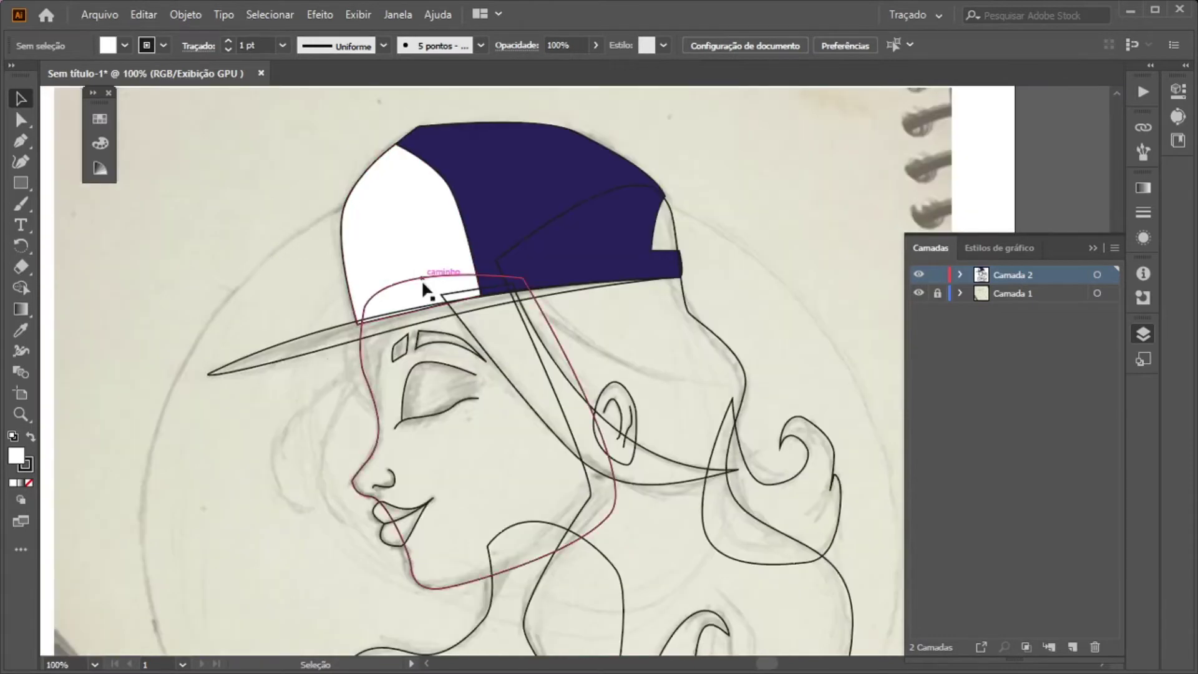
Select the cap brim outline
left_click(309, 348)
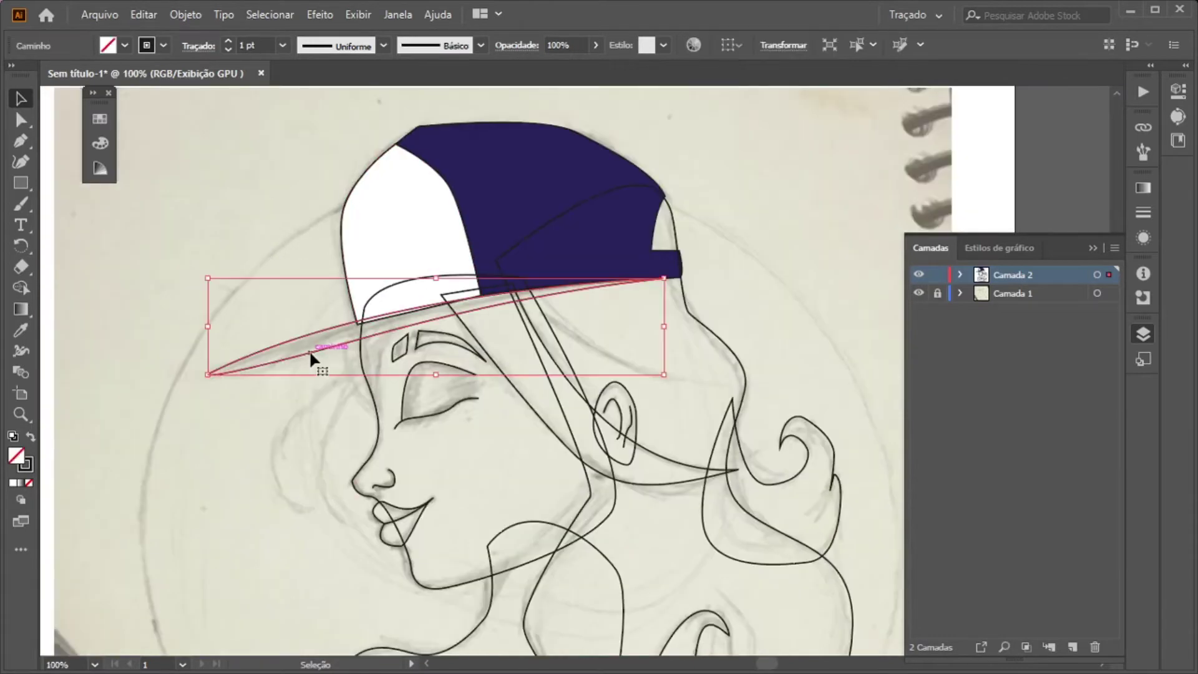
Fill the cap brim with black
left_click(125, 46)
left_click(34, 134)
scroll(627, 376, "down", 1)
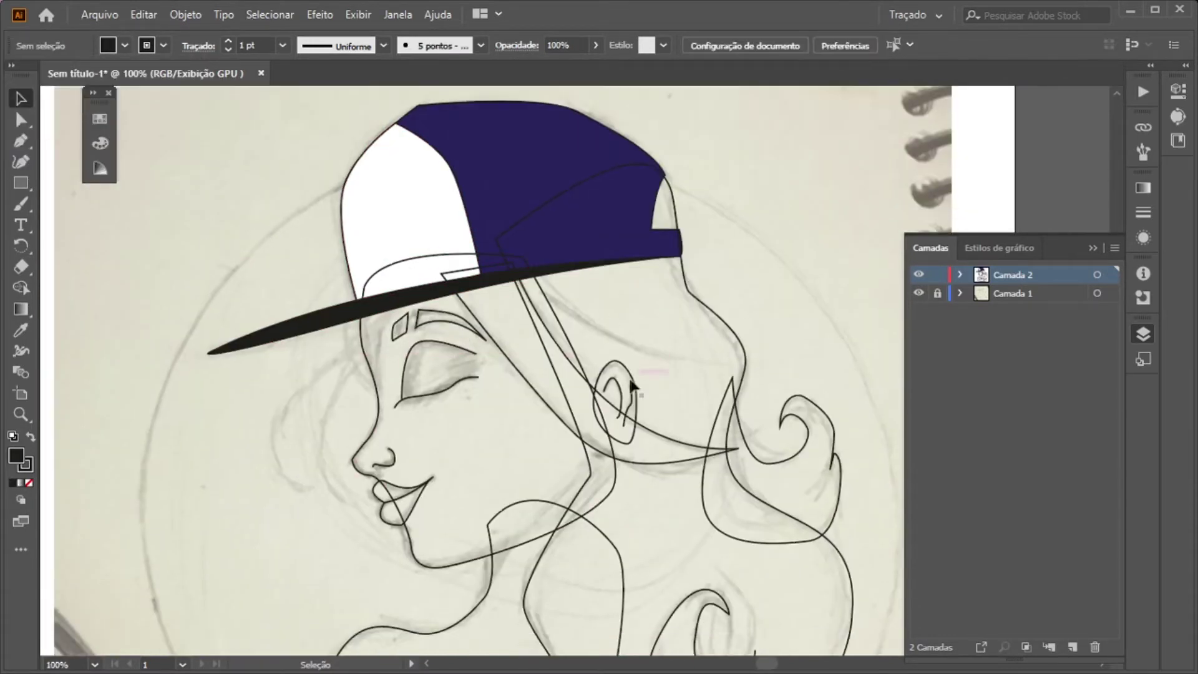
Fill the face with a light pink skin tone from the Color Picker
left_click(368, 363)
double_click(17, 455)
mouse_move(275, 284)
left_mouse_down()
mouse_move(275, 264)
mouse_move(277, 281)
left_mouse_up()
left_click(109, 64)
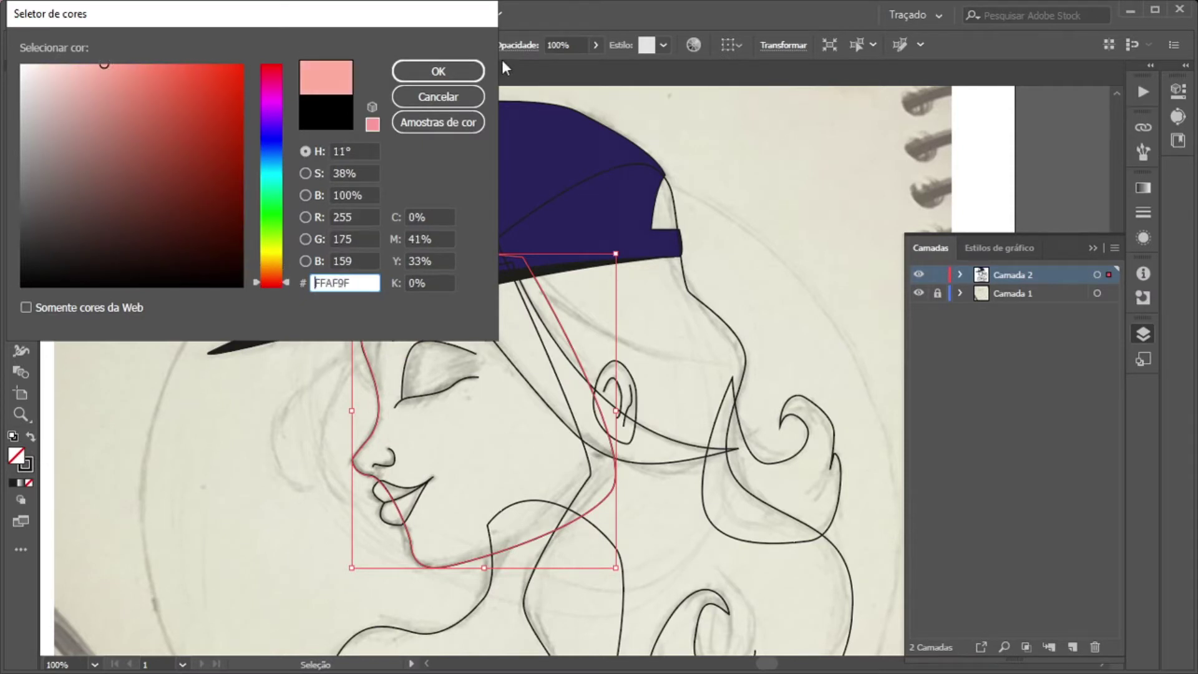
left_click(459, 76)
scroll(489, 394, "down", 2)
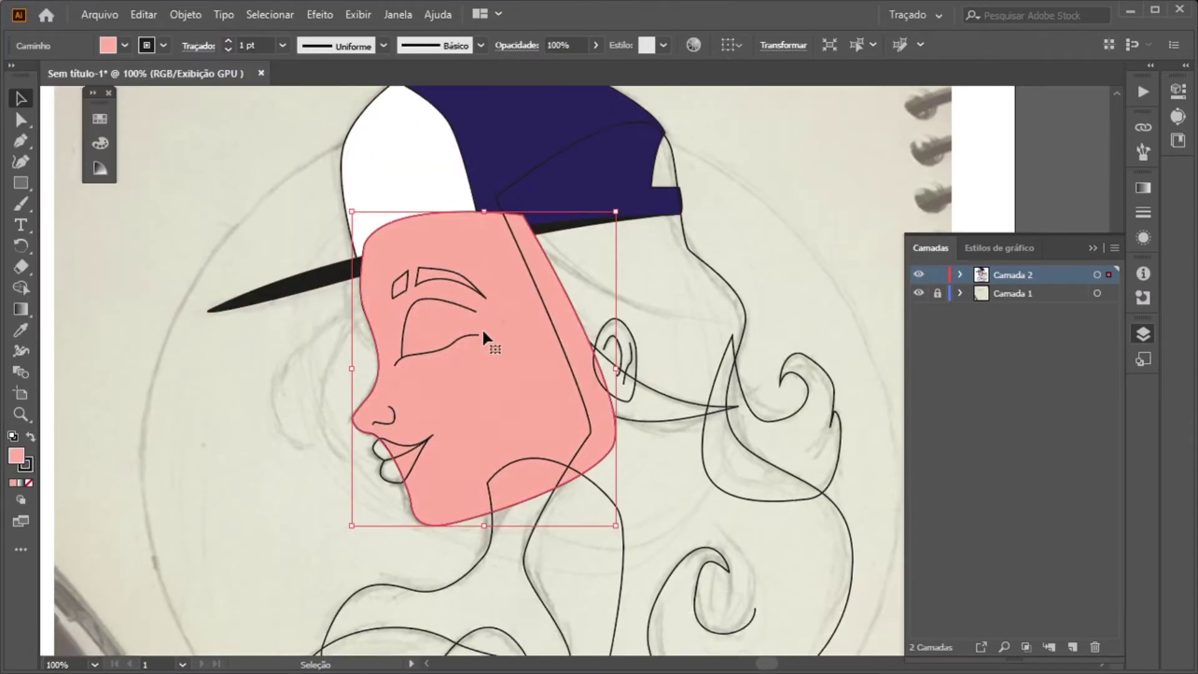
Send the pink face backward behind the cap and brim
key("ctrl+shift+a")
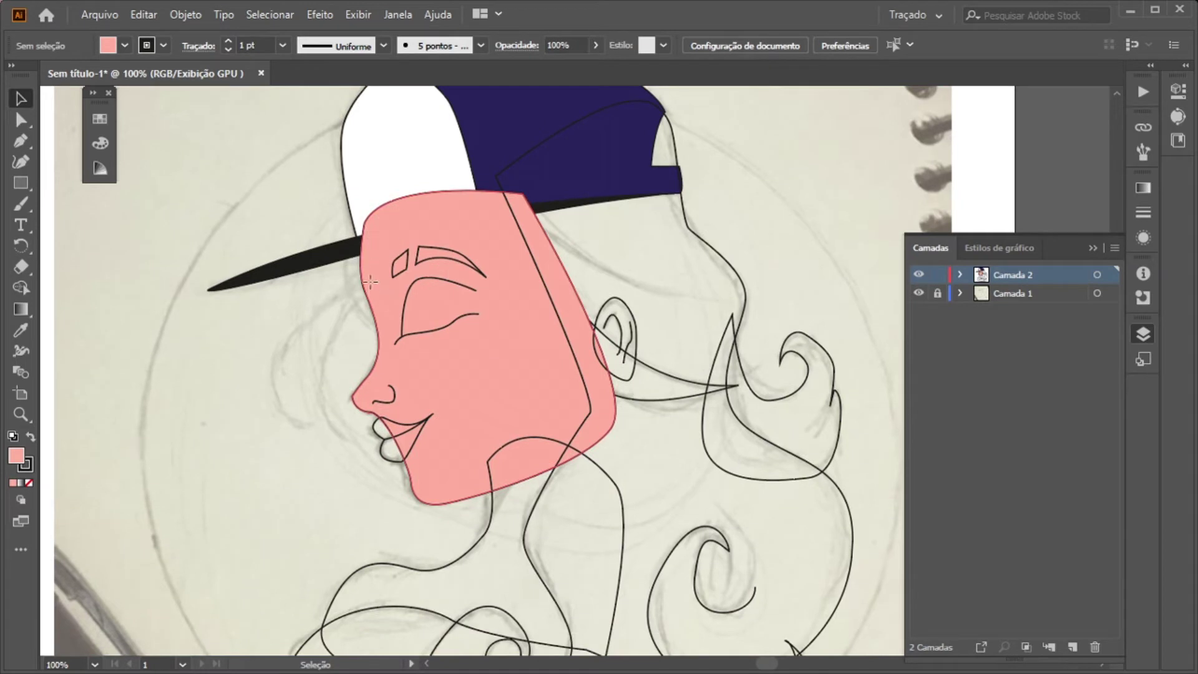
left_click(371, 286)
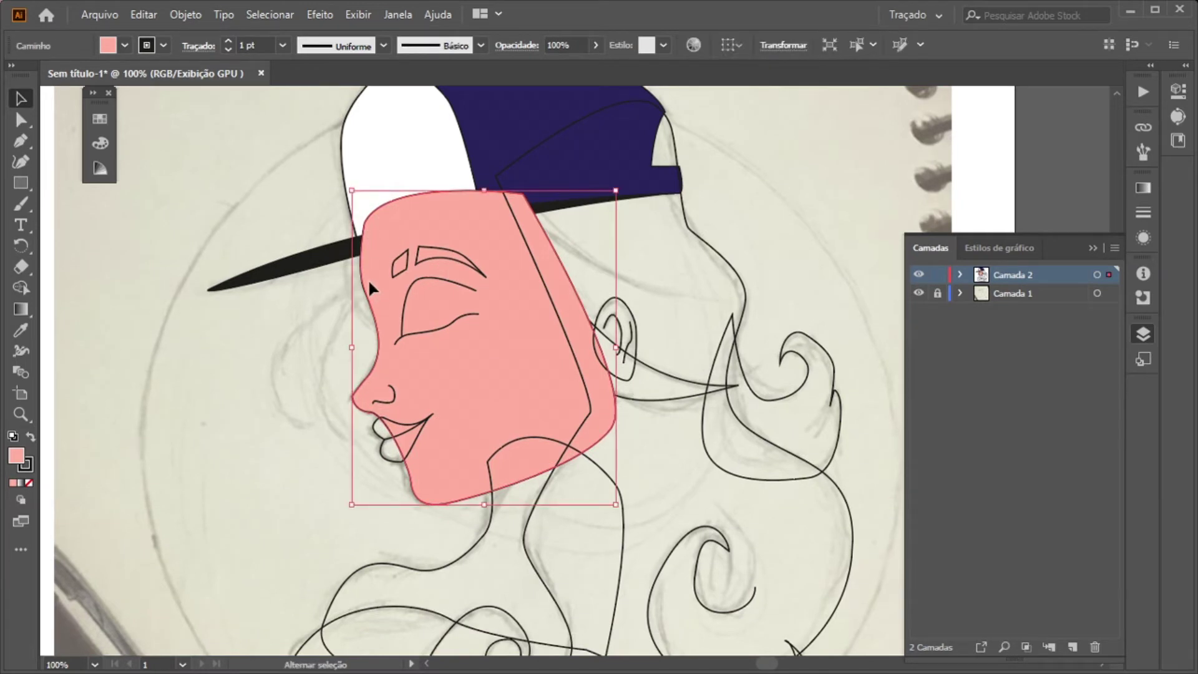
key("ctrl+shift+bracketleft")
key("ctrl+shift+a")
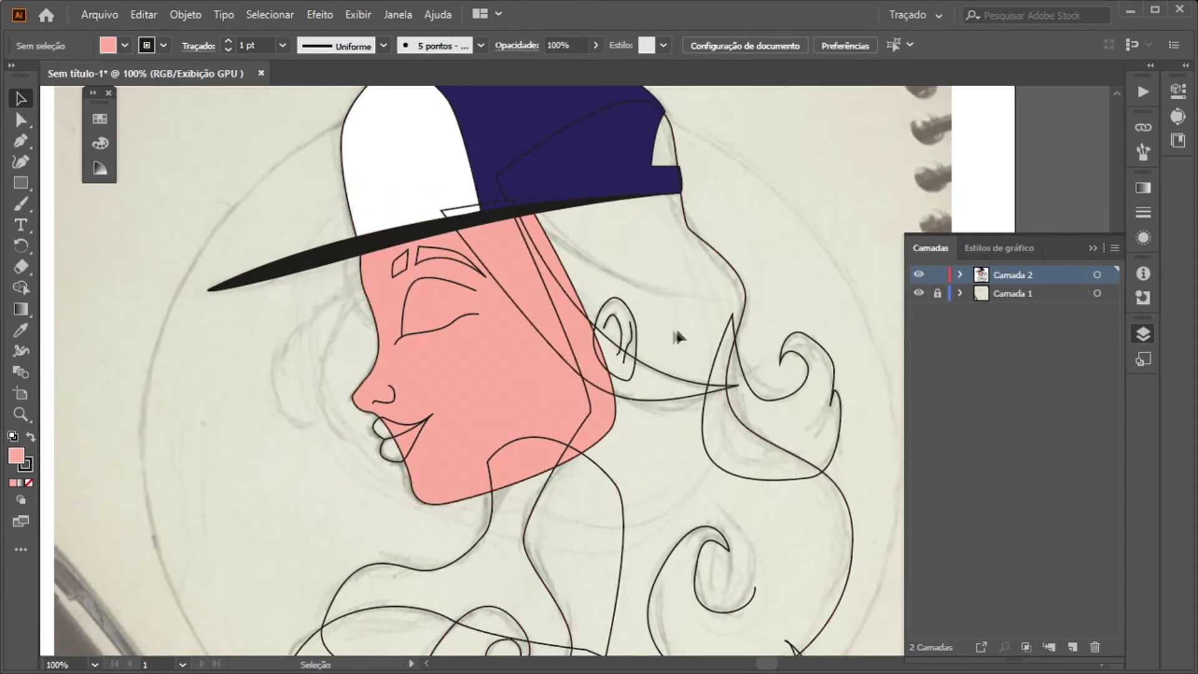
Fill the hair with blue
left_click(740, 278)
left_click(125, 45)
left_click(134, 87)
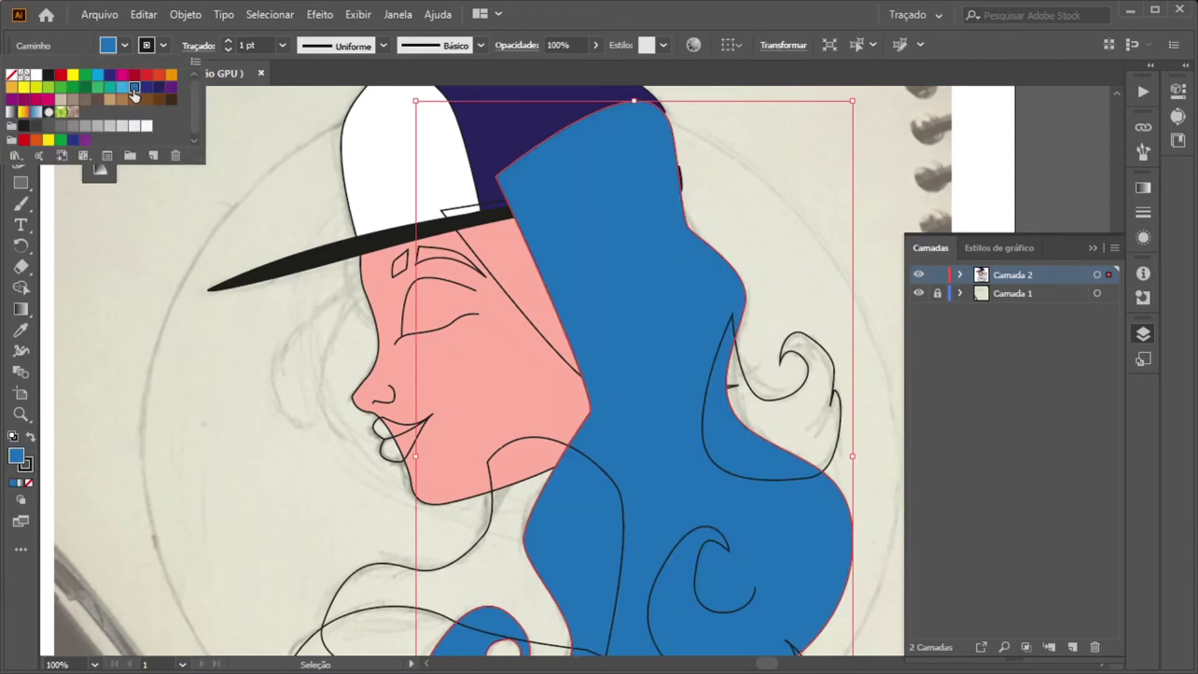
Recolour the hair magenta and send it behind the cap
left_click(134, 75)
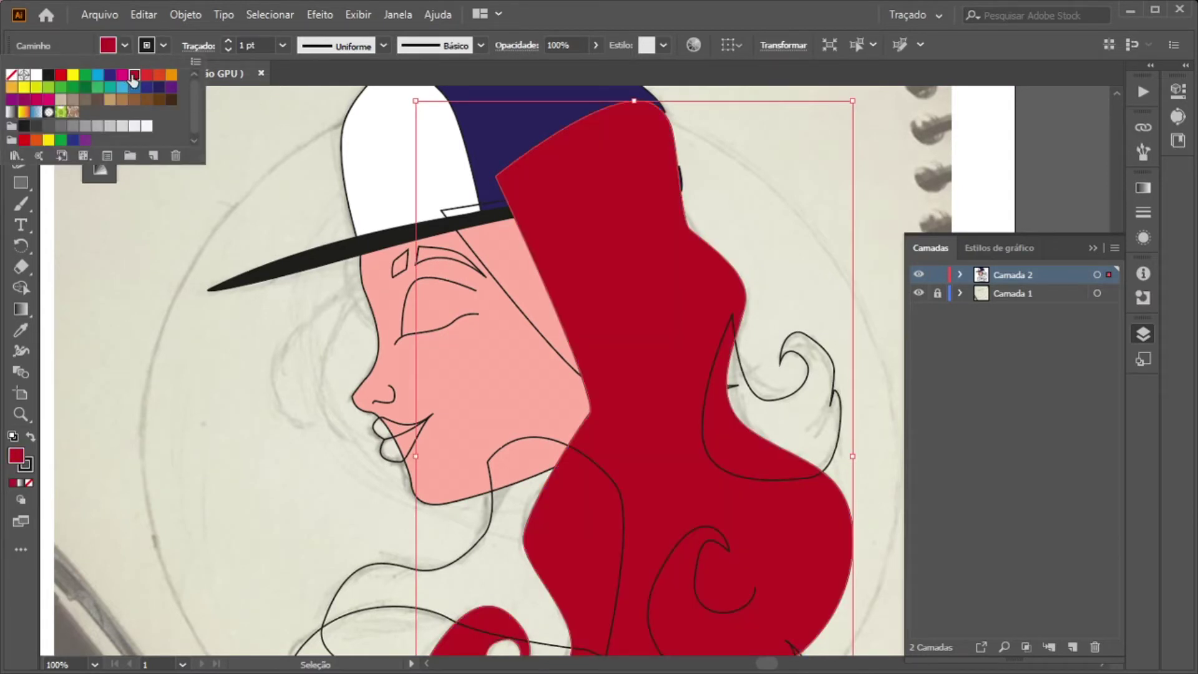
left_click(146, 75)
left_click(49, 100)
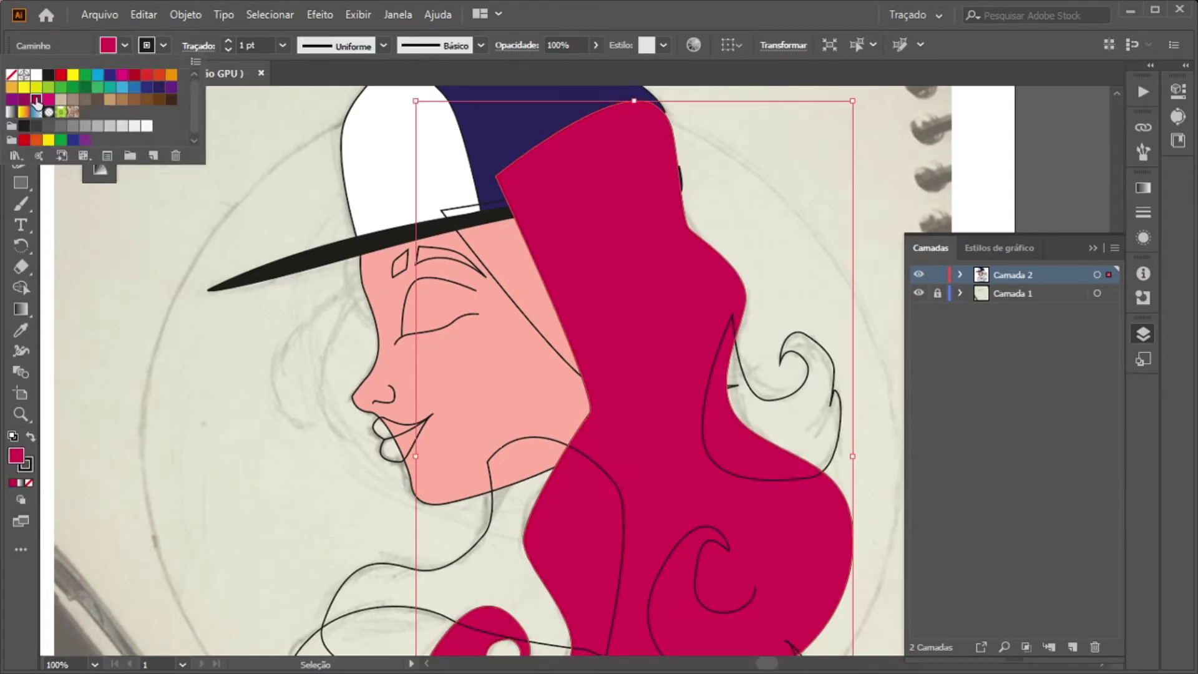
scroll(449, 415, "down", 2)
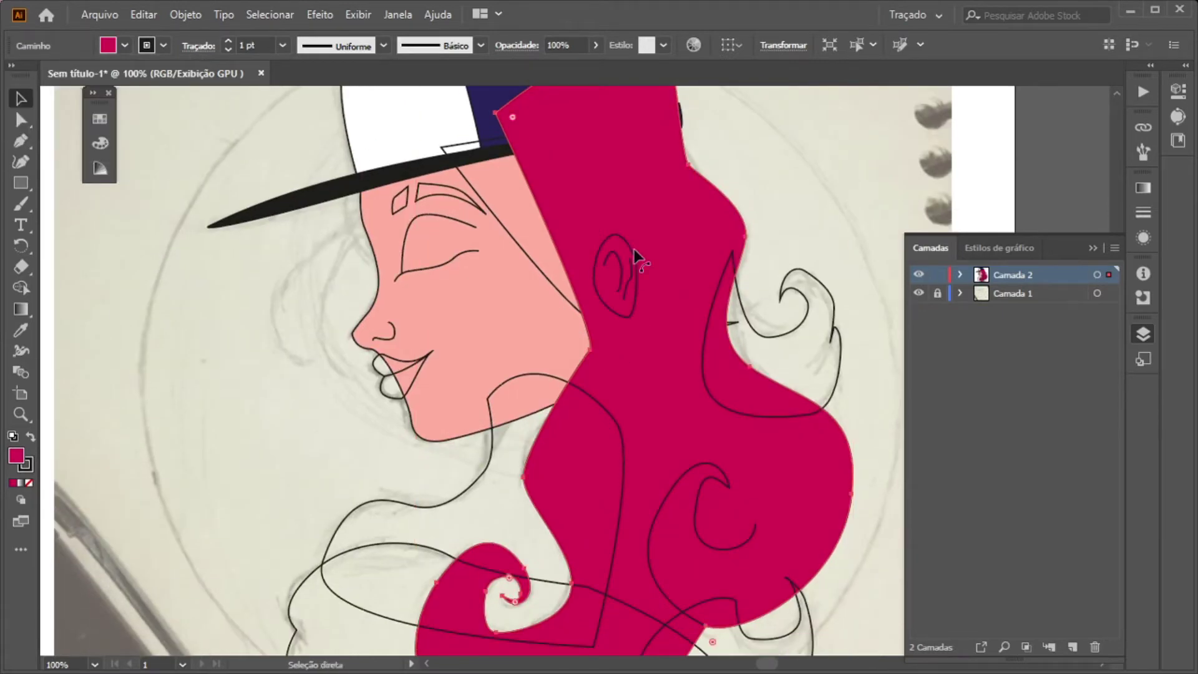
key("ctrl+shift+bracketleft")
key("ctrl+shift+a")
key("ctrl+minus")
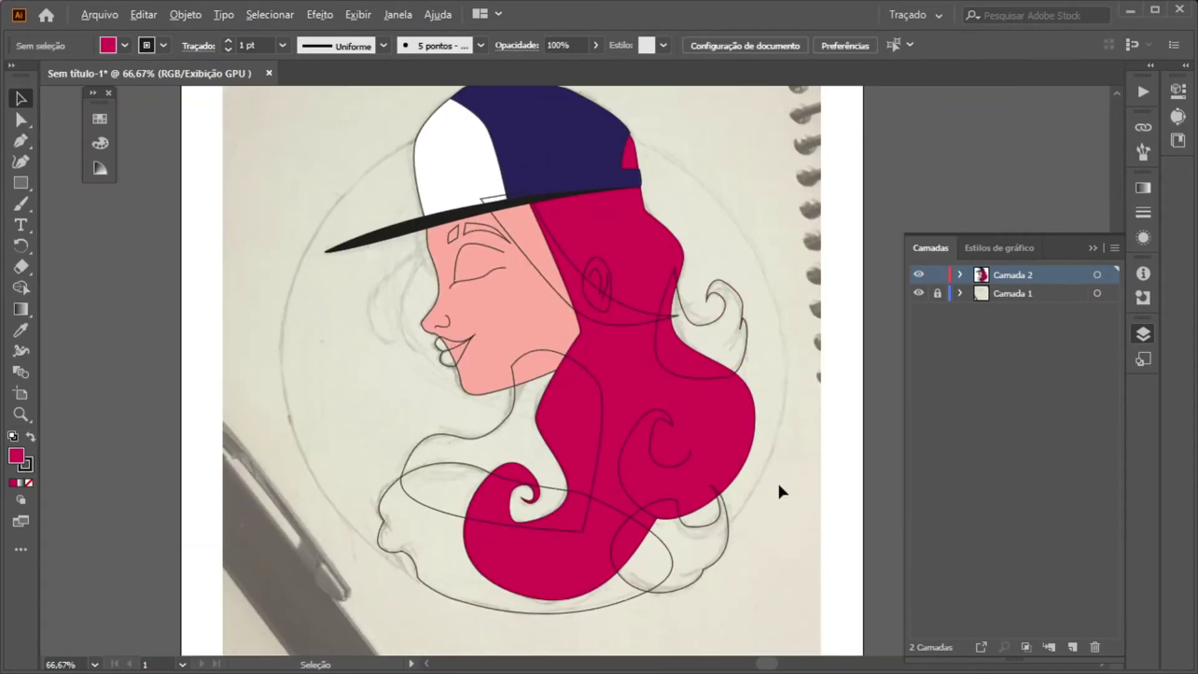
Give the neck the face's pink and make the hair piece beside the ear magenta
left_click(511, 317)
key("i")
left_click(544, 406)
key("v")
left_click(593, 325)
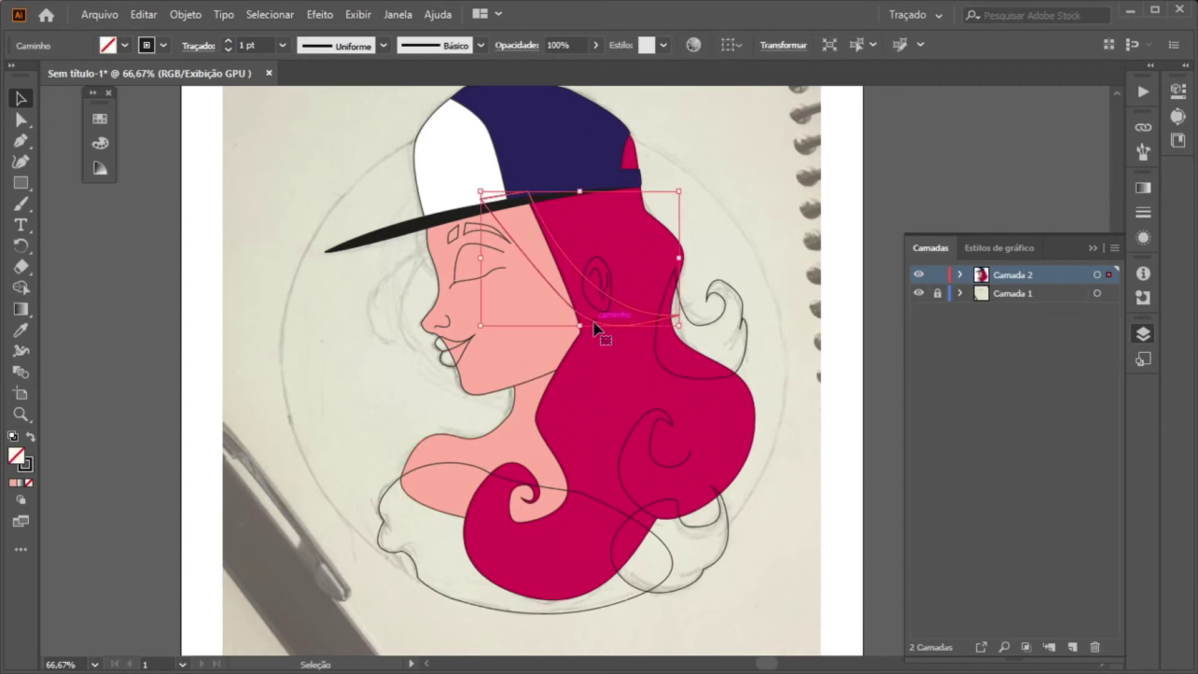
double_click(16, 455)
left_click(438, 72)
left_click(487, 449)
double_click(16, 457)
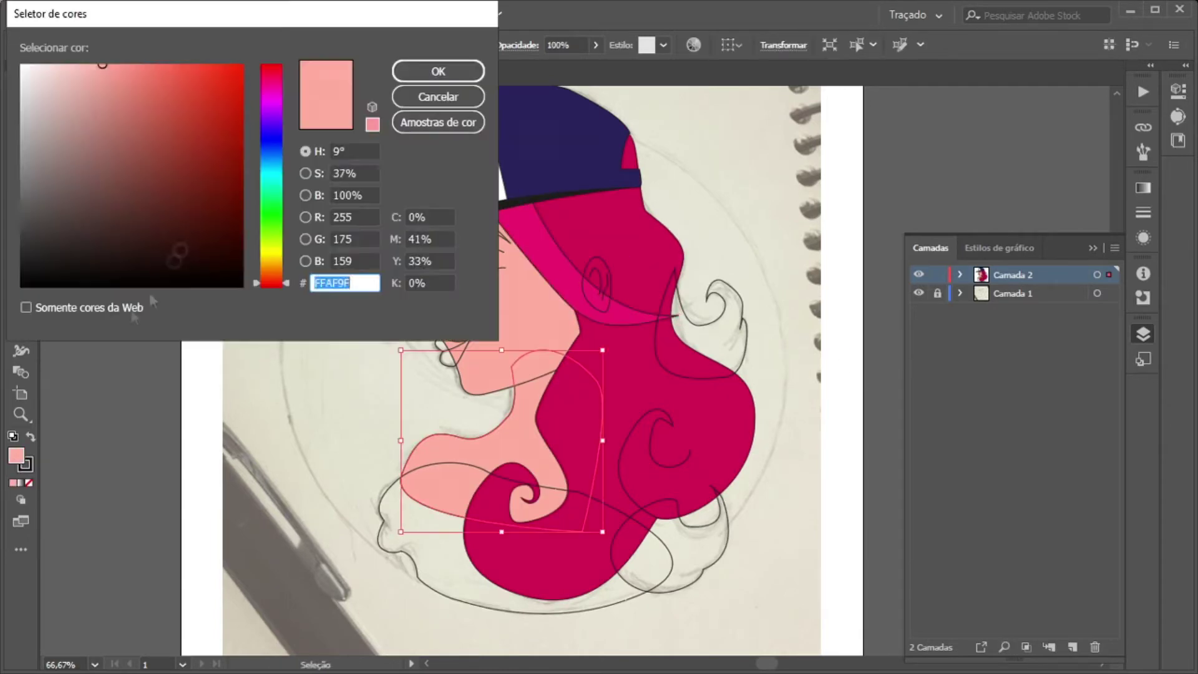
key("Return")
Fill another hair piece magenta and the right-hand curls a darker magenta
left_click(584, 293)
double_click(16, 456)
left_click(438, 71)
key("ctrl+shift+a")
left_click(641, 529)
double_click(16, 455)
left_click(420, 70)
key("ctrl+shift+a")
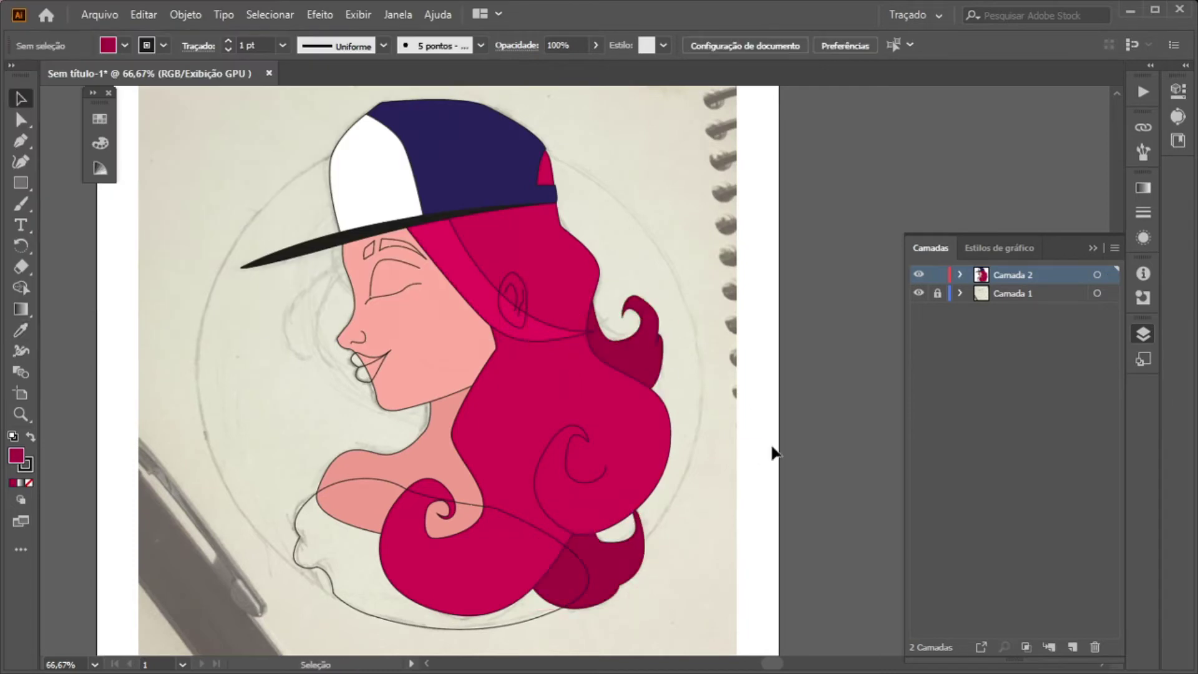
Fill the clothing green and send it behind the hair
left_click(561, 611)
left_click(125, 45)
left_click(93, 78)
key("ctrl+bracketleft")
key("ctrl+bracketleft")
key("ctrl+shift+a")
Fill the lips purple and the eyebrow dark magenta
left_click(365, 368)
left_click(125, 45)
left_click(11, 99)
left_click(369, 248)
left_click(124, 45)
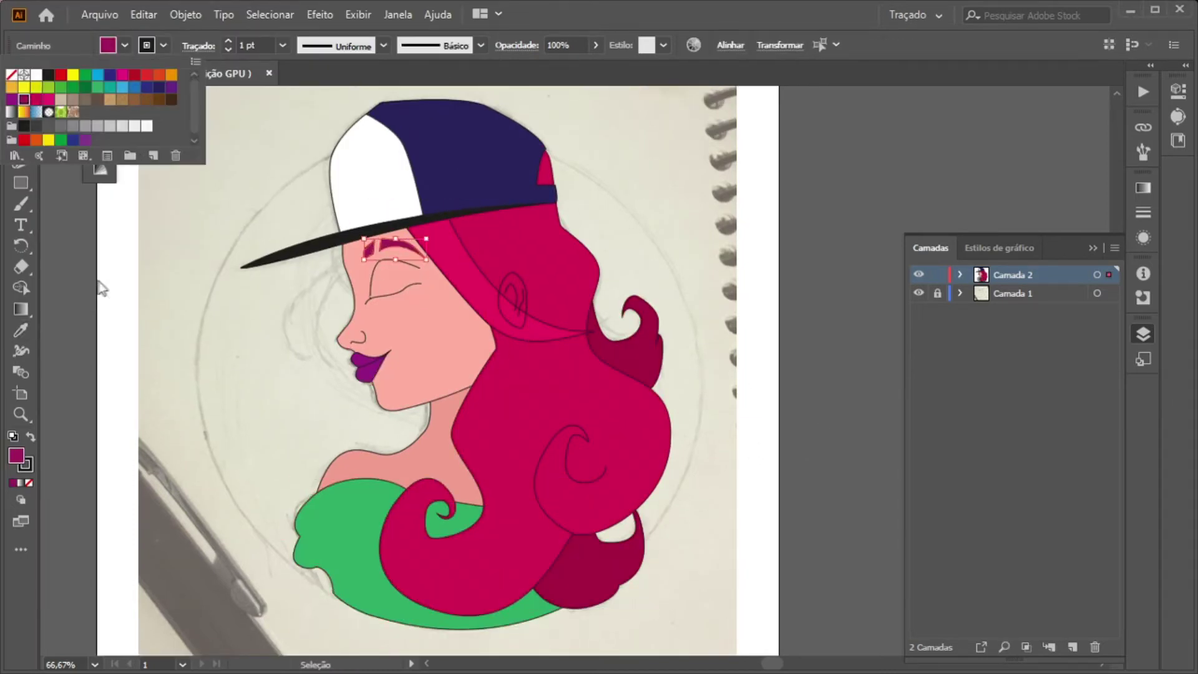
left_click(690, 208)
scroll(386, 283, "up", 3)
left_click(349, 320)
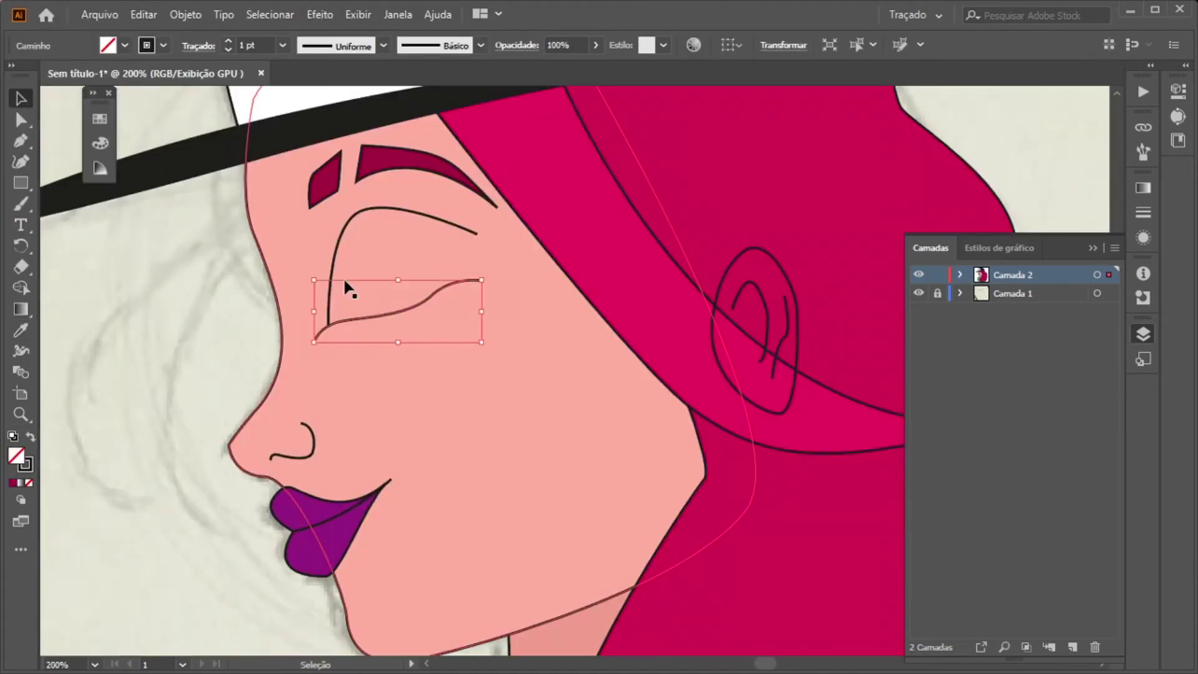
Widen both closed-eye lines in the middle, tapering their ends to points
left_click(21, 351)
scroll(343, 317, "up", 1)
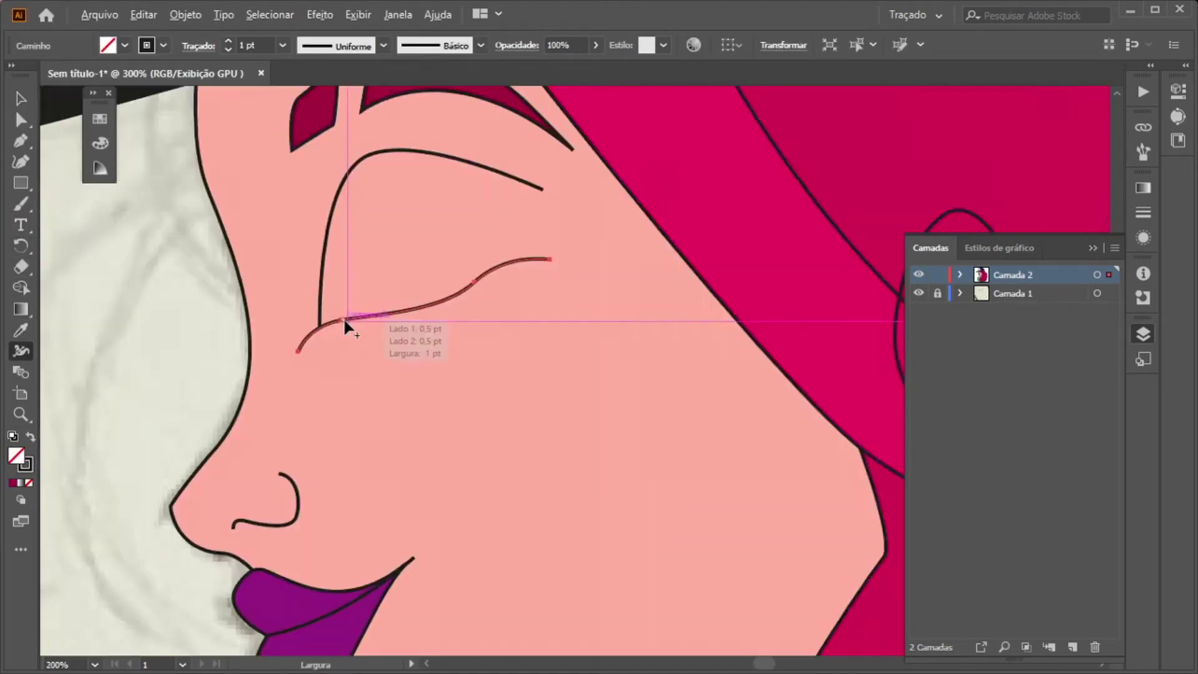
scroll(343, 317, "up", 2)
left_click_drag(335, 323, 343, 338)
scroll(237, 387, "up", 5)
left_click_drag(237, 388, 212, 379)
scroll(699, 212, "down", 4)
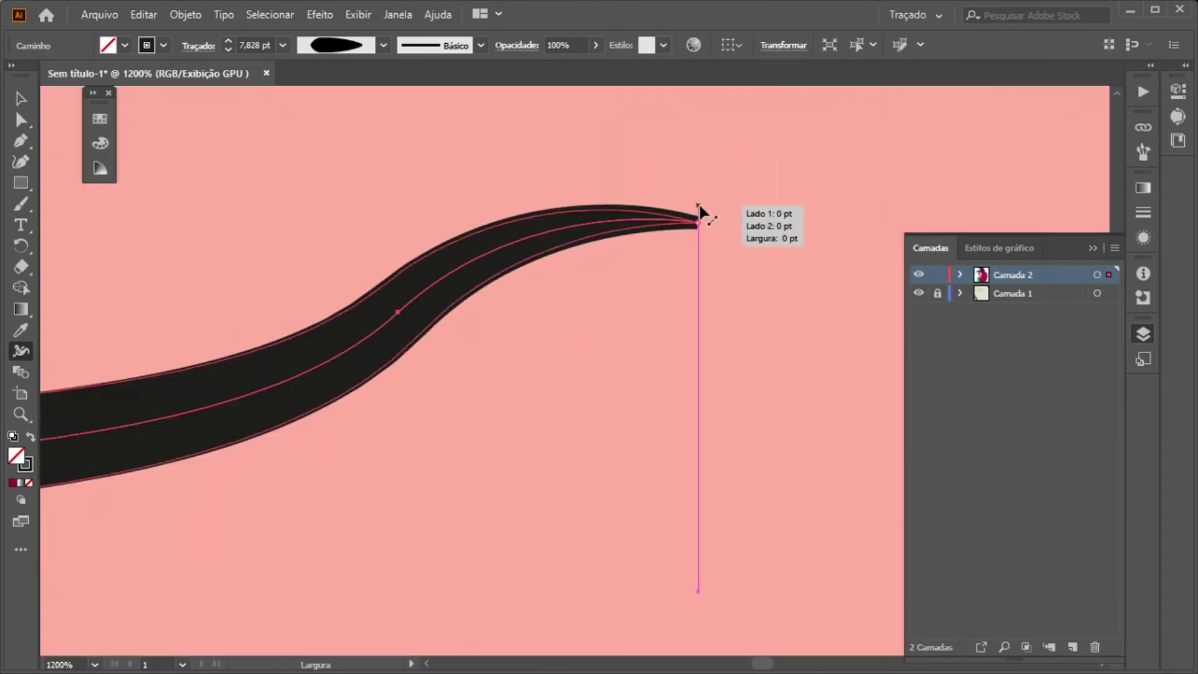
scroll(460, 248, "down", 4)
scroll(460, 244, "up", 3)
left_click_drag(460, 181, 450, 193)
scroll(796, 252, "up", 1)
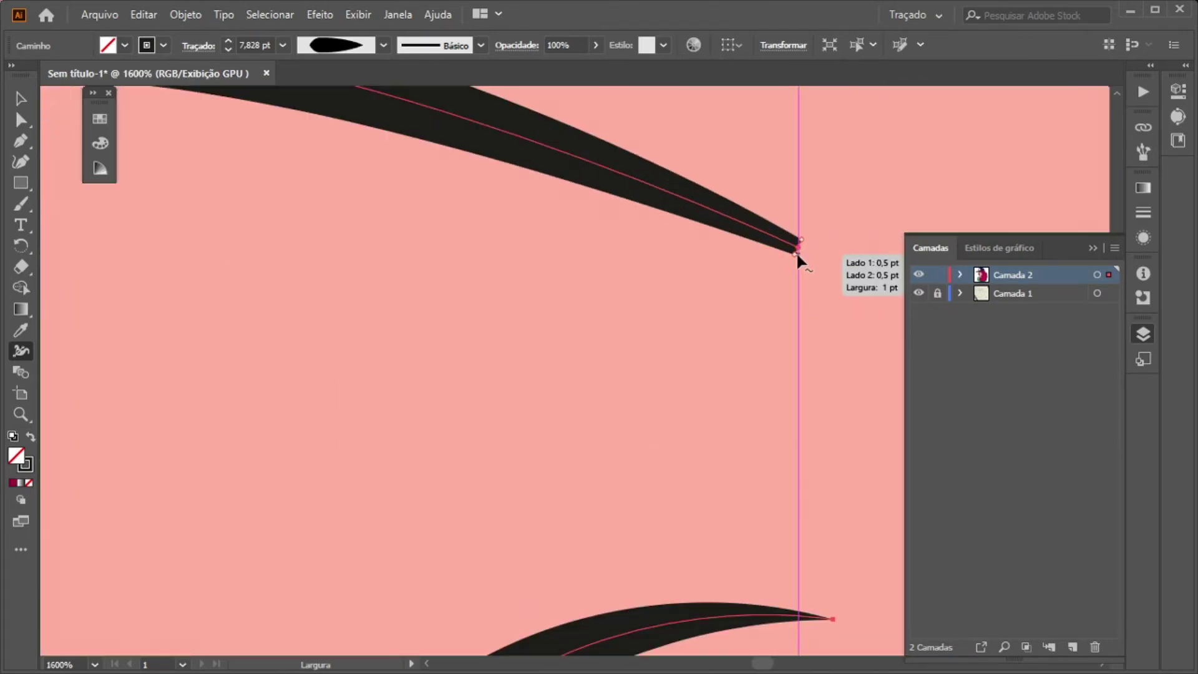
scroll(462, 278, "down", 3)
scroll(474, 333, "down", 2)
scroll(415, 507, "up", 1)
Give the hair strand line an uneven, tapered width with the Width tool
key("v")
left_click(460, 278)
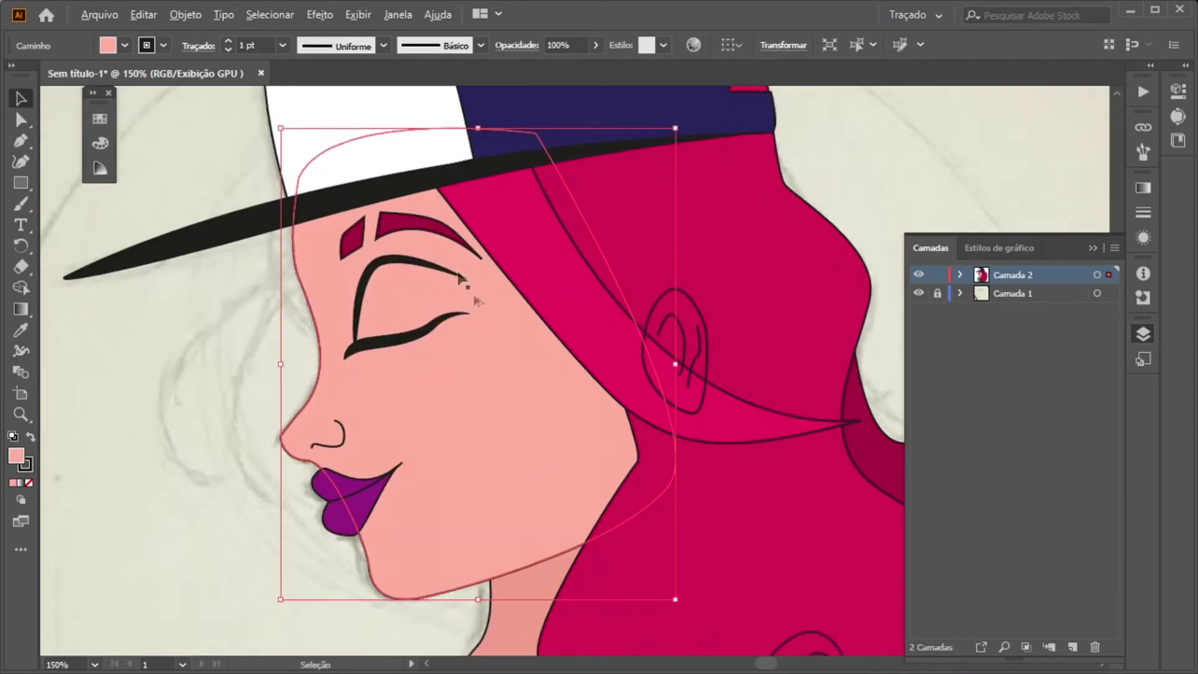
scroll(460, 278, "up", 1)
scroll(460, 401, "down", 1)
left_click(428, 237)
key("shift+w")
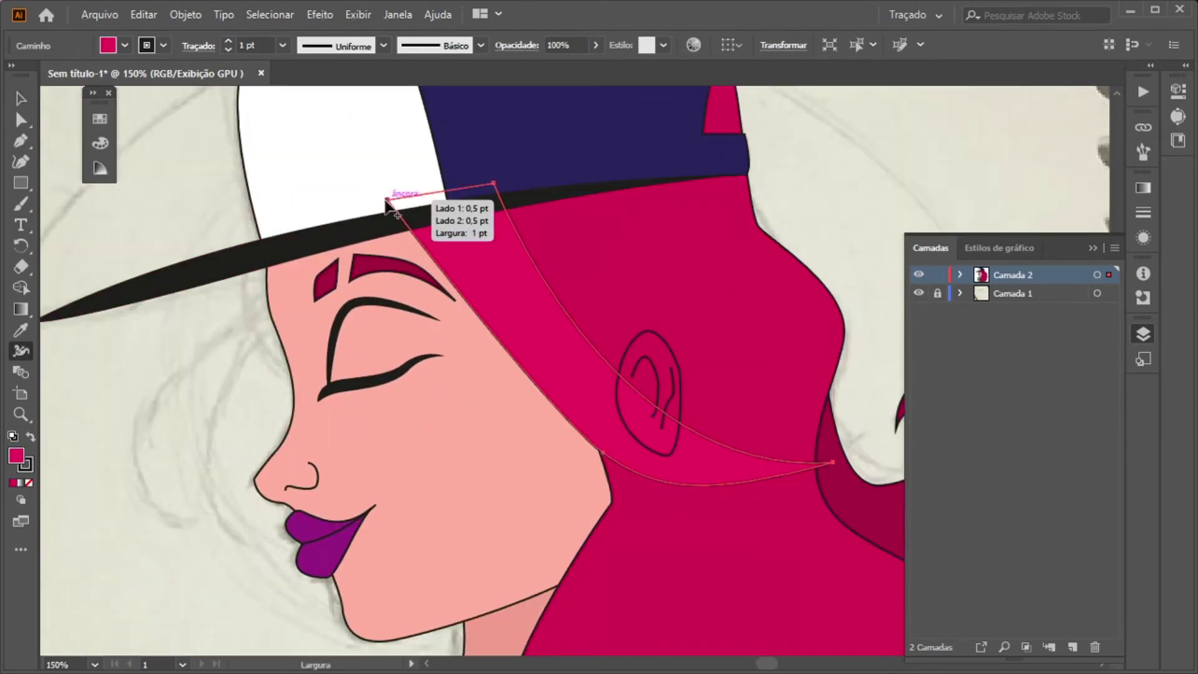
left_click_drag(388, 201, 496, 182)
scroll(499, 182, "up", 3)
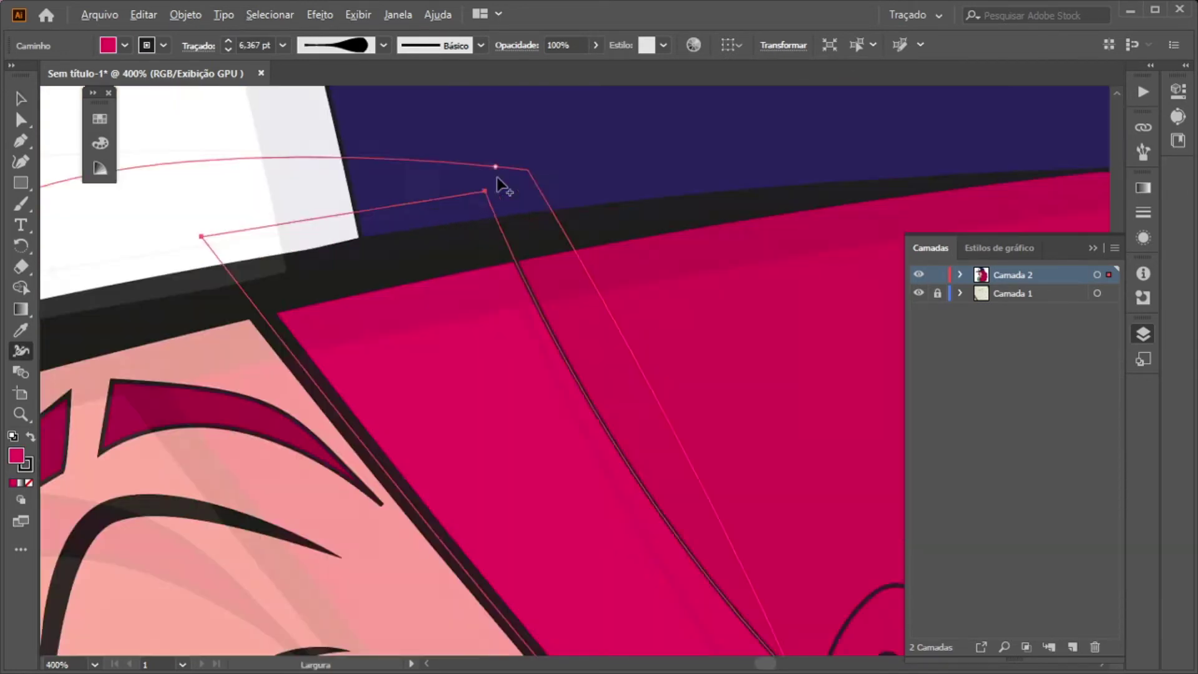
key("ctrl+1")
key("v")
left_click(825, 274)
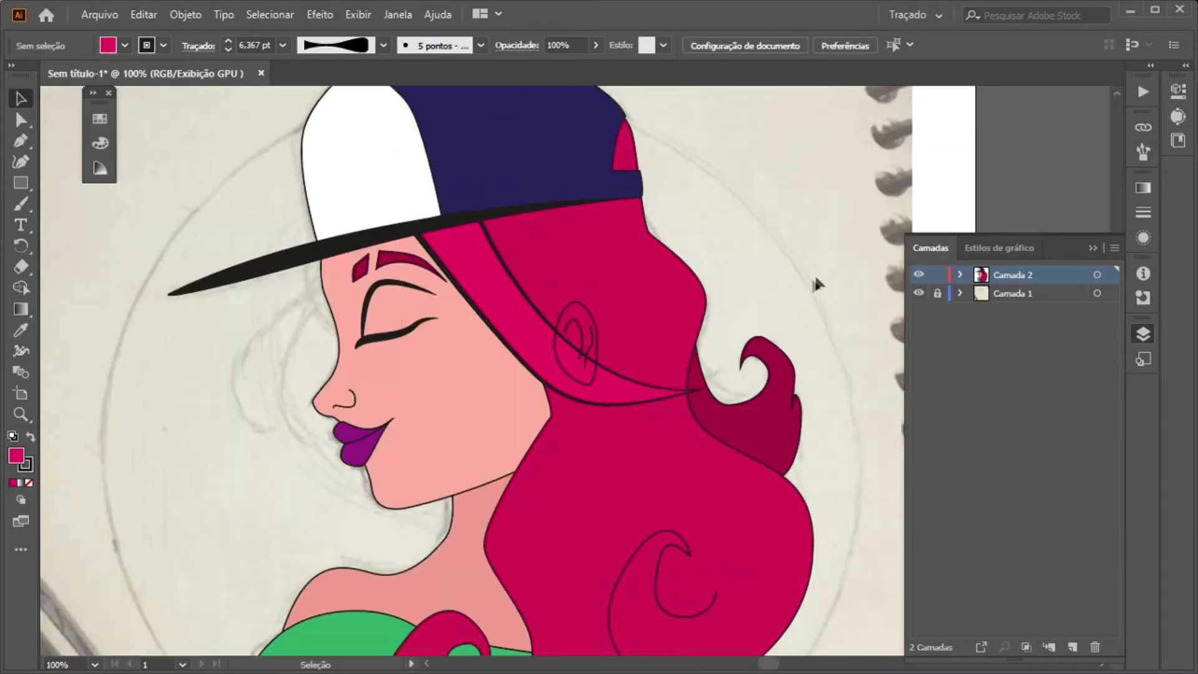
Fill the ear with the neck's skin tone using the Eyedropper
scroll(724, 336, "down", 1)
scroll(549, 293, "up", 2)
left_click(509, 264)
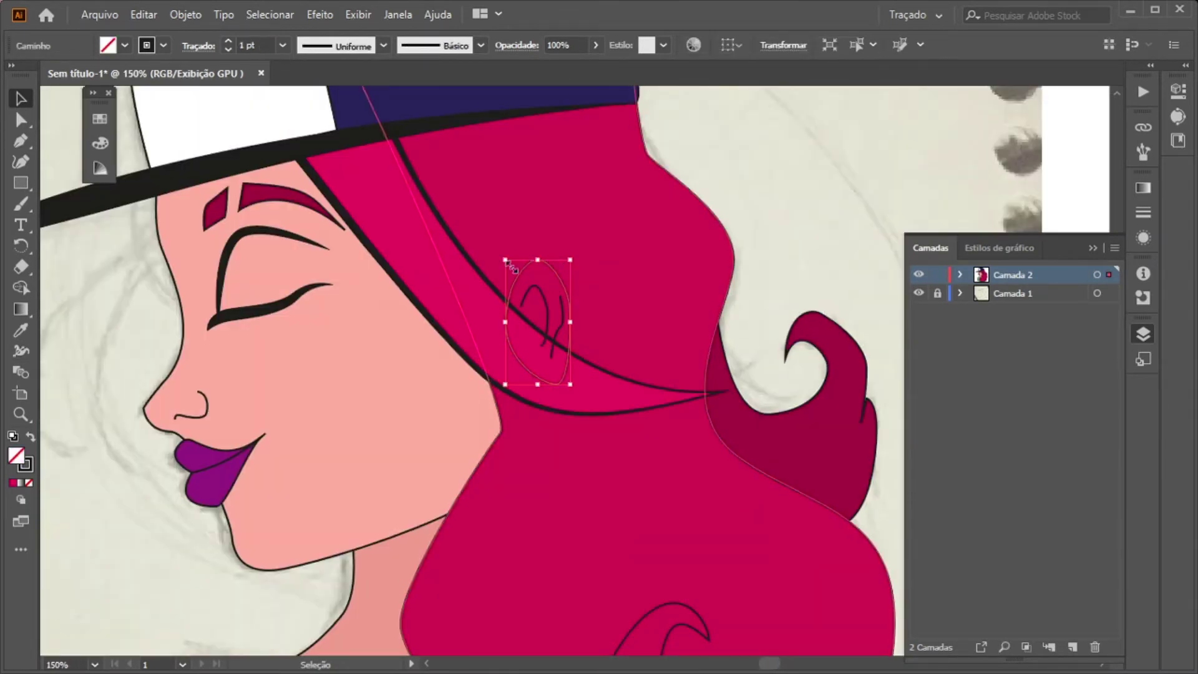
key("i")
left_click(382, 570)
key("a")
left_click(525, 339)
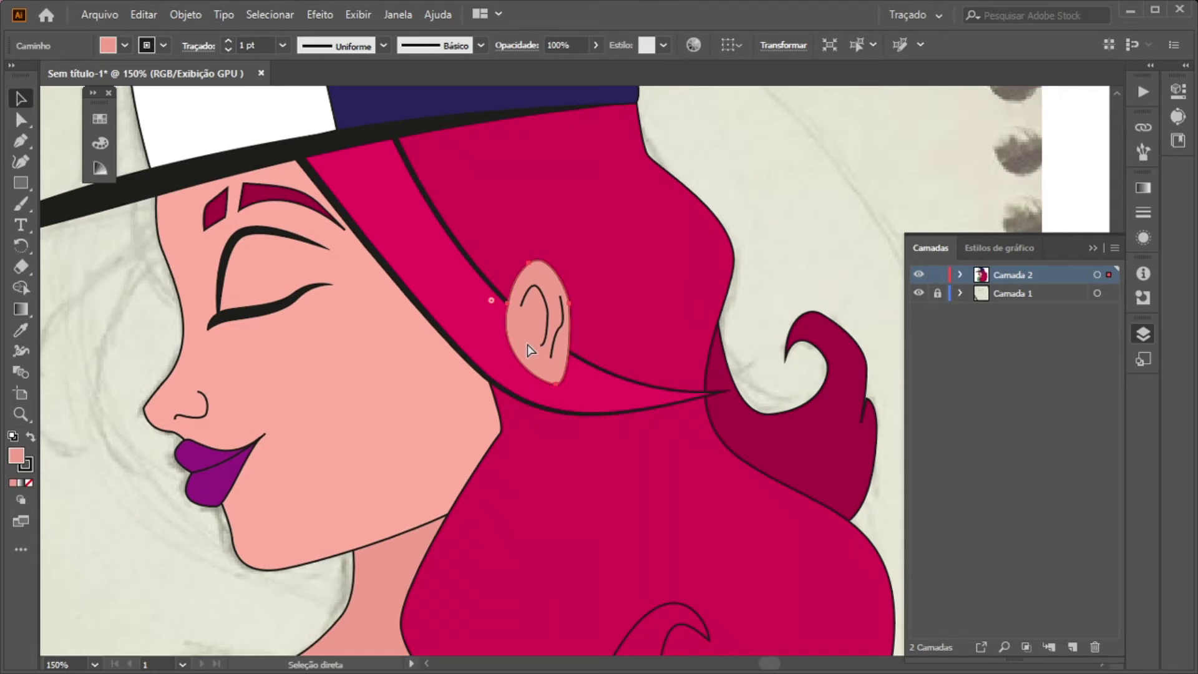
key("v")
key("ctrl+1")
left_click(583, 315)
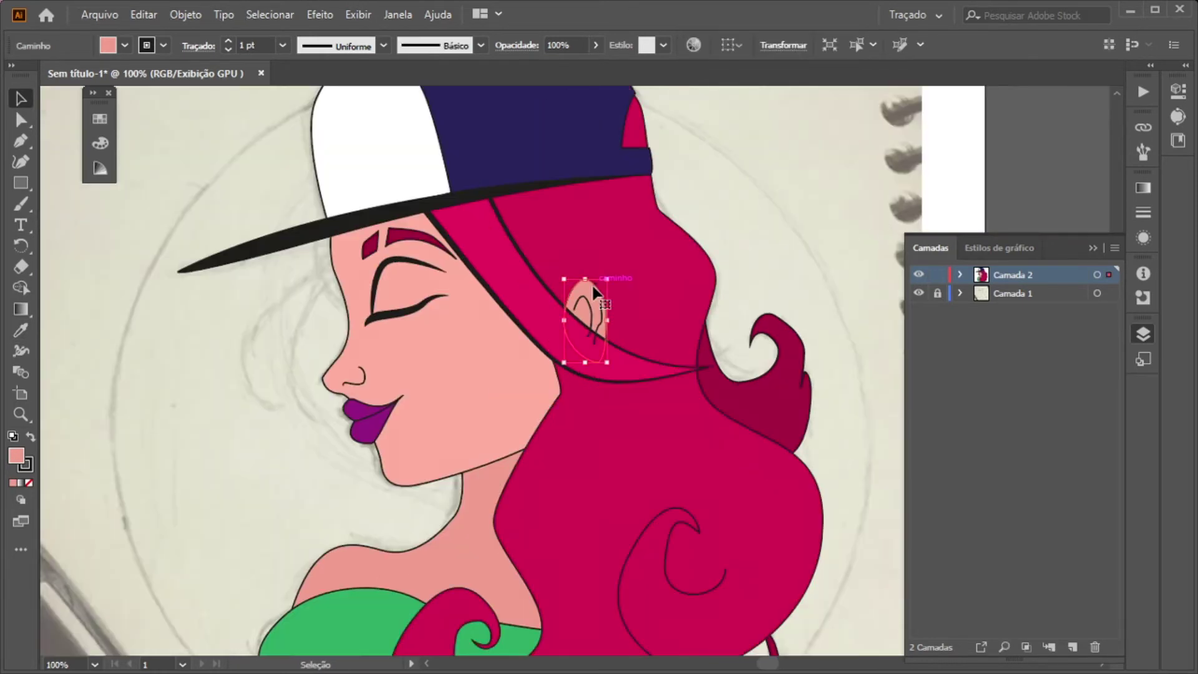
Set the hair strand line's stroke to dark magenta #7C0041
left_click(530, 316)
left_click(163, 44)
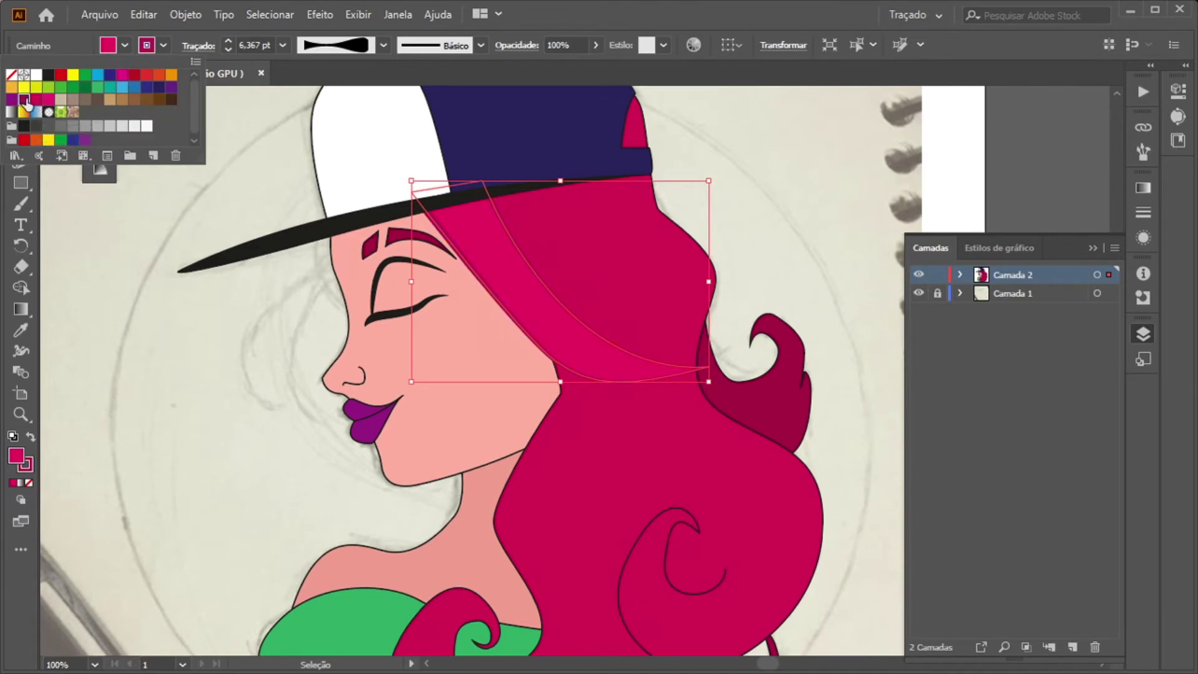
double_click(28, 469)
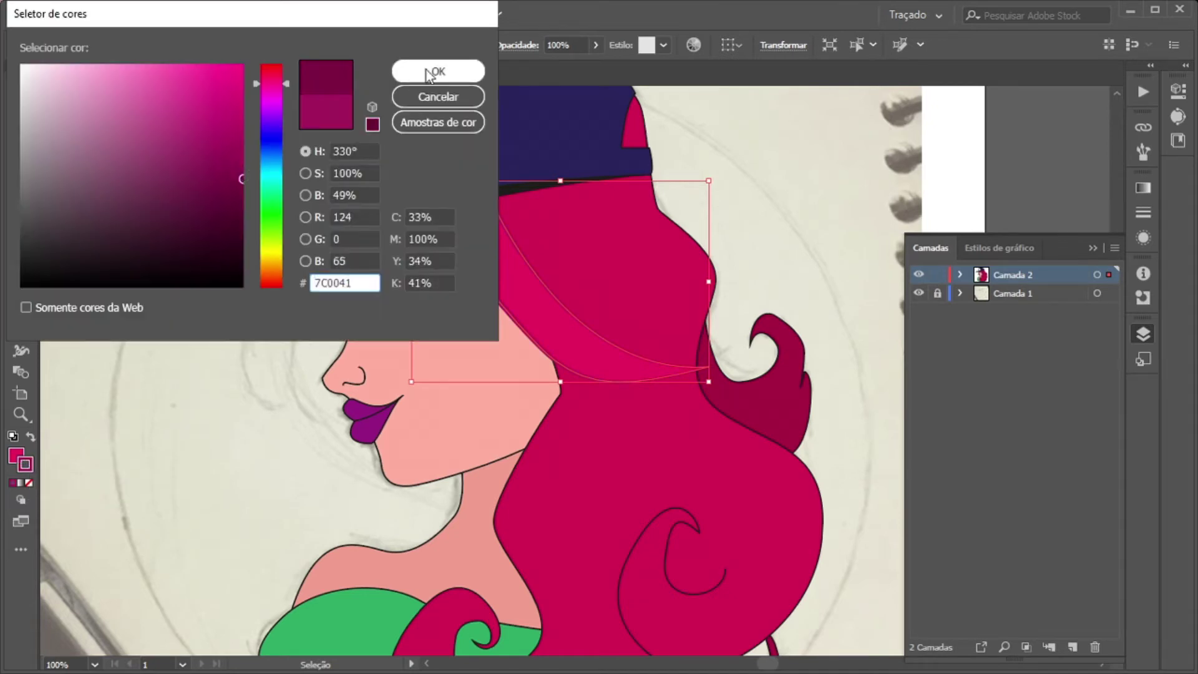
left_click(428, 73)
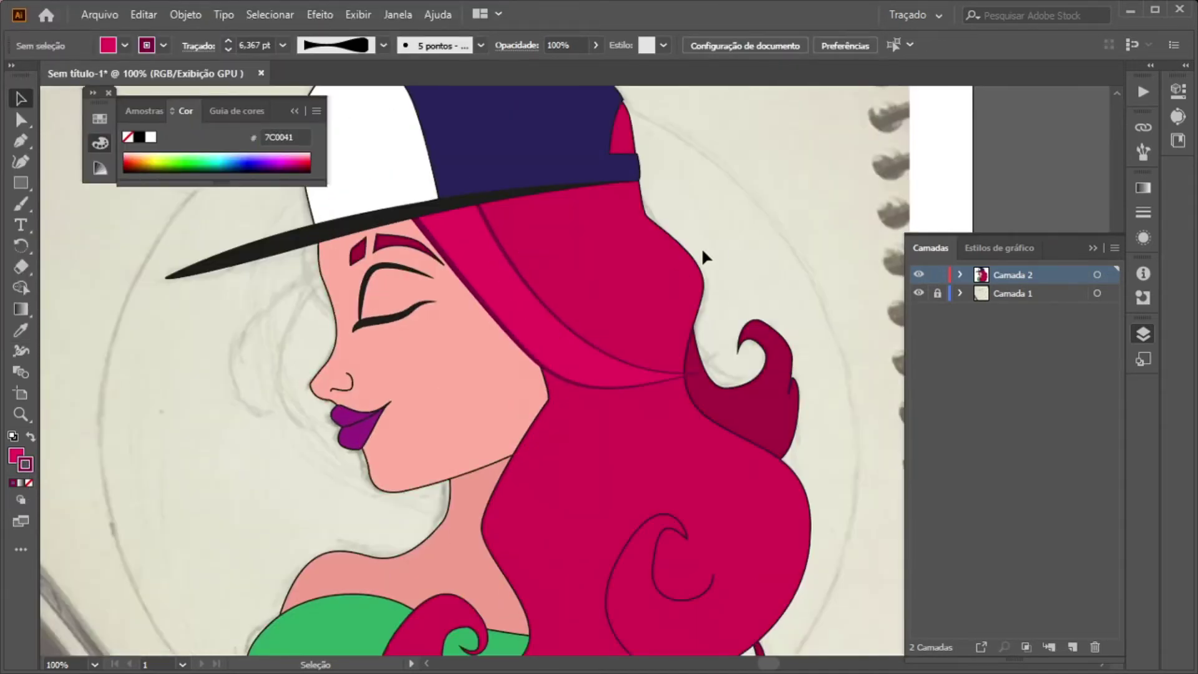
Thicken the hair outline unevenly below the cap and near the lower junction
left_click(701, 250)
scroll(718, 231, "up", 1)
key("shift+w")
scroll(650, 174, "up", 3)
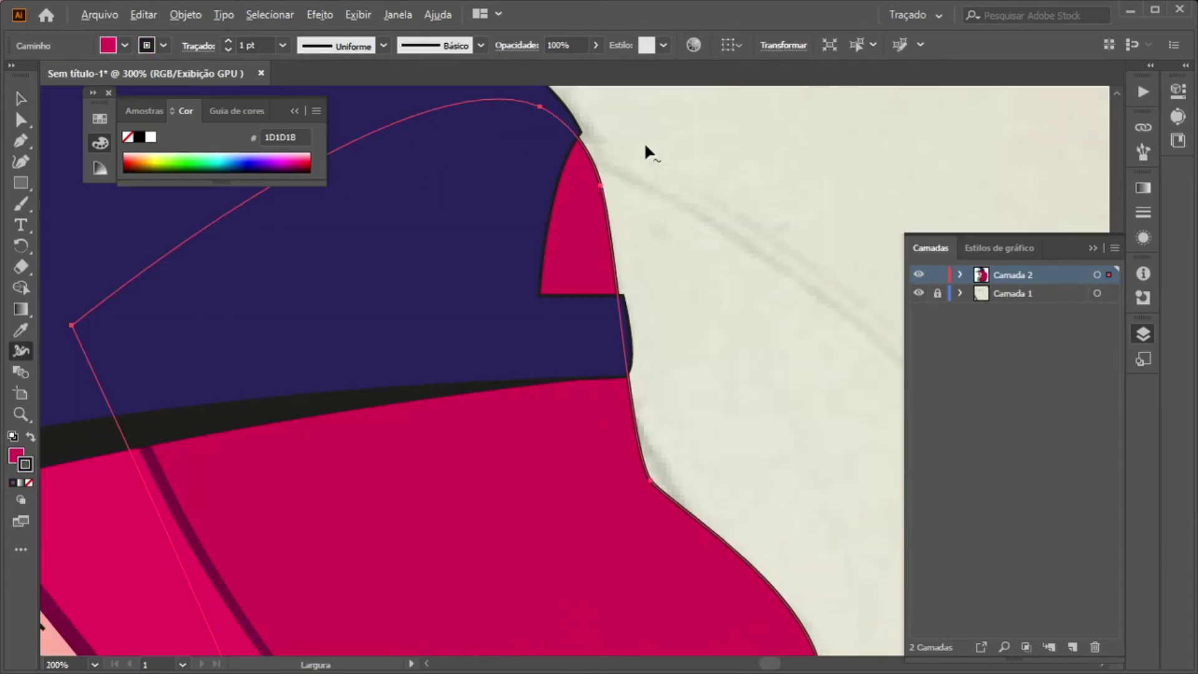
left_click_drag(600, 186, 607, 187)
scroll(536, 244, "down", 2)
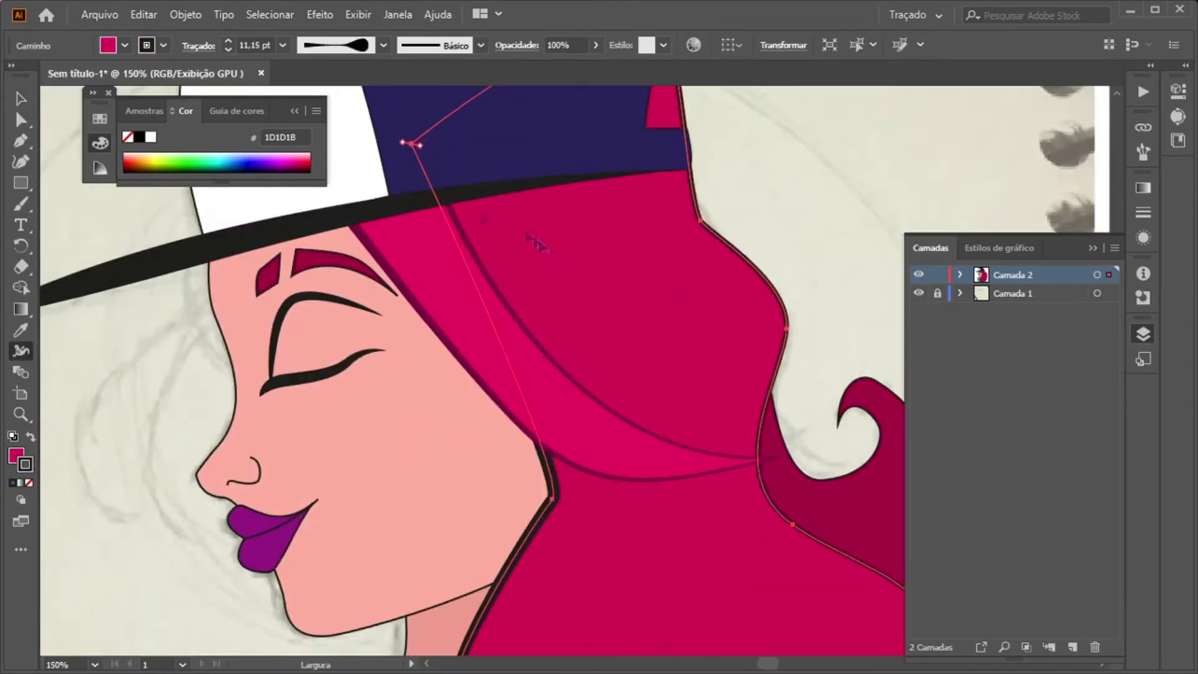
scroll(601, 489, "up", 3)
scroll(574, 495, "up", 3)
key("v")
left_click_drag(578, 468, 571, 475)
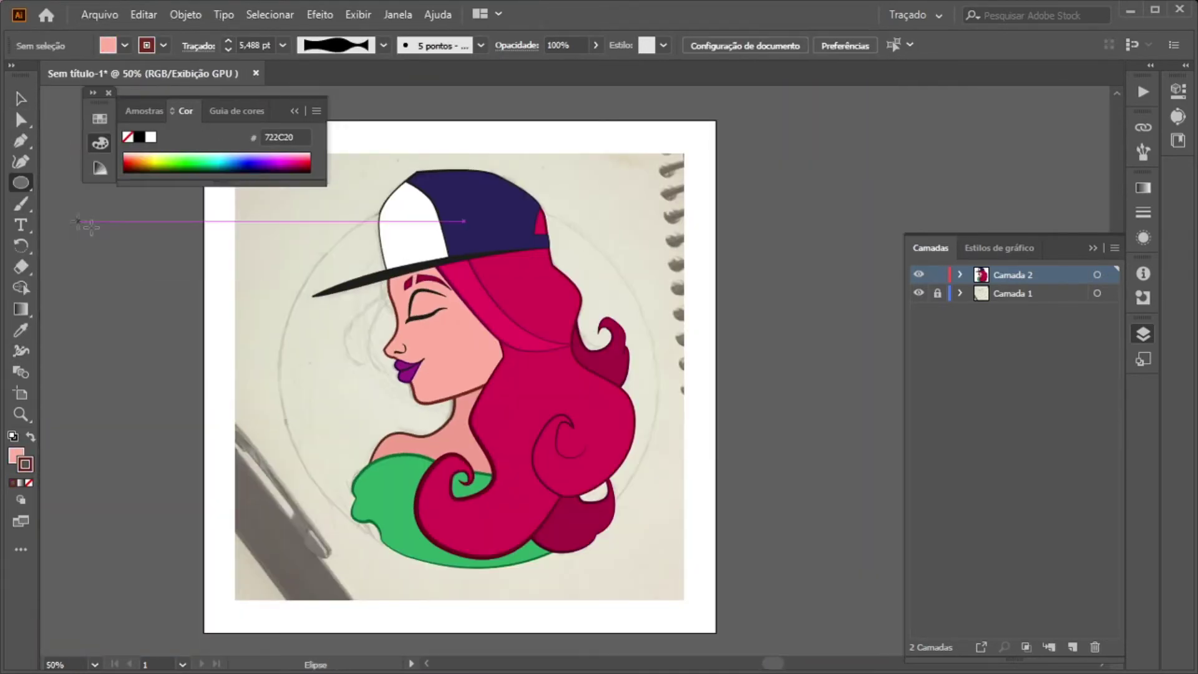
Draw a large circle framing the girl, send it to the back, and fill it light grey
left_click_drag(768, 362, 950, 545)
key("v")
left_click_drag(783, 340, 480, 350)
mouse_move(653, 553)
left_mouse_down()
mouse_move(680, 572)
mouse_move(678, 558)
left_mouse_up()
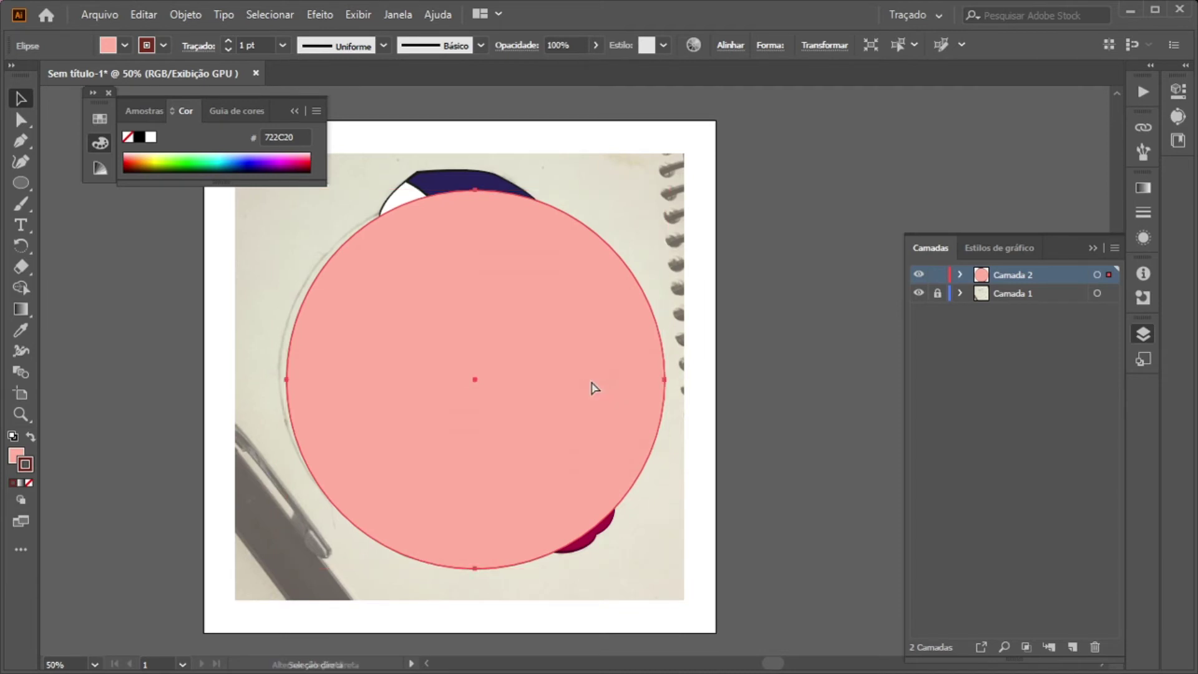
key("ctrl+shift+bracketleft")
left_click(125, 45)
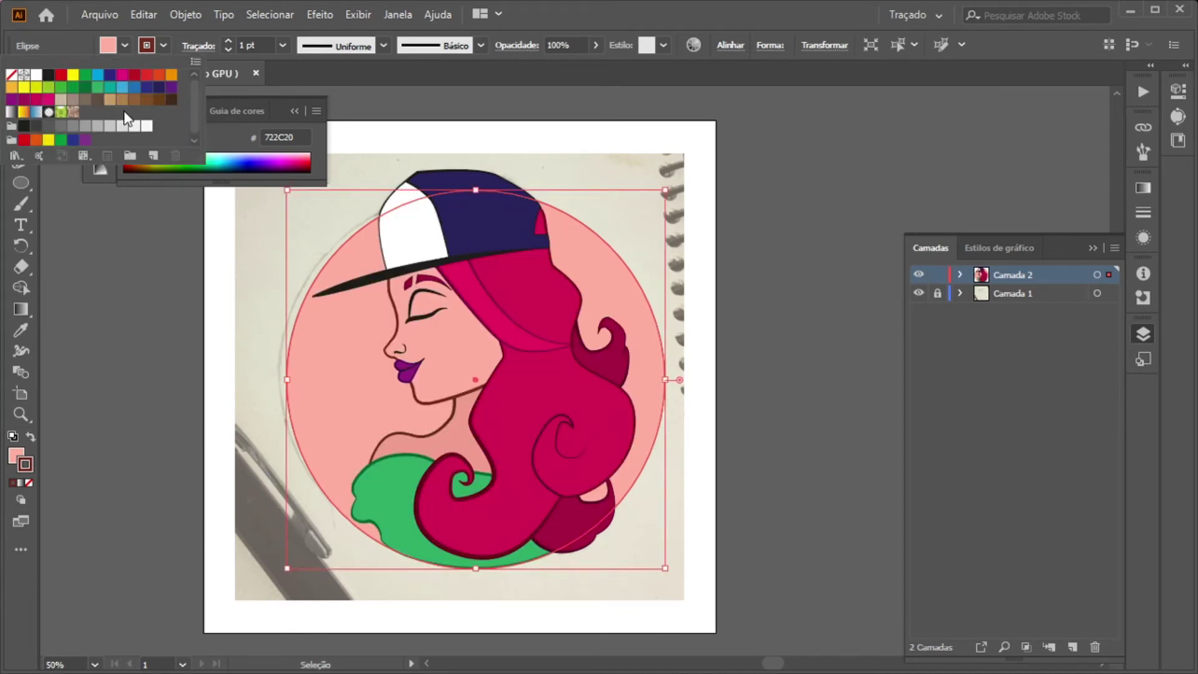
left_click(48, 127)
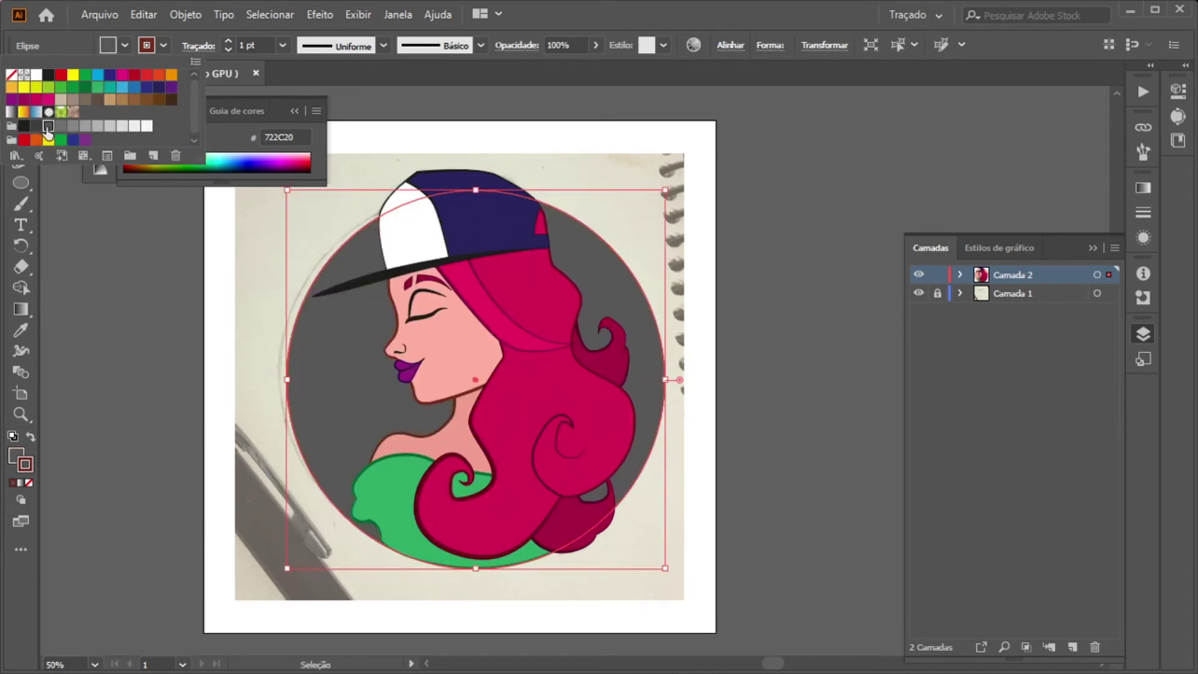
left_click(63, 127)
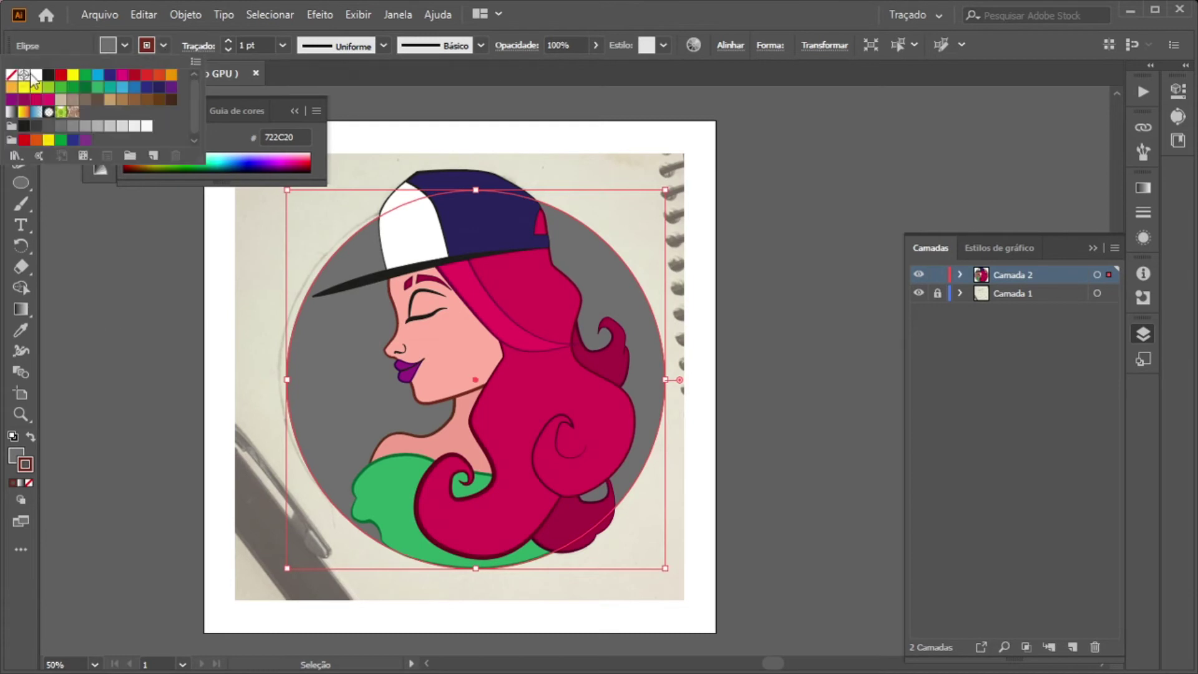
key("slash")
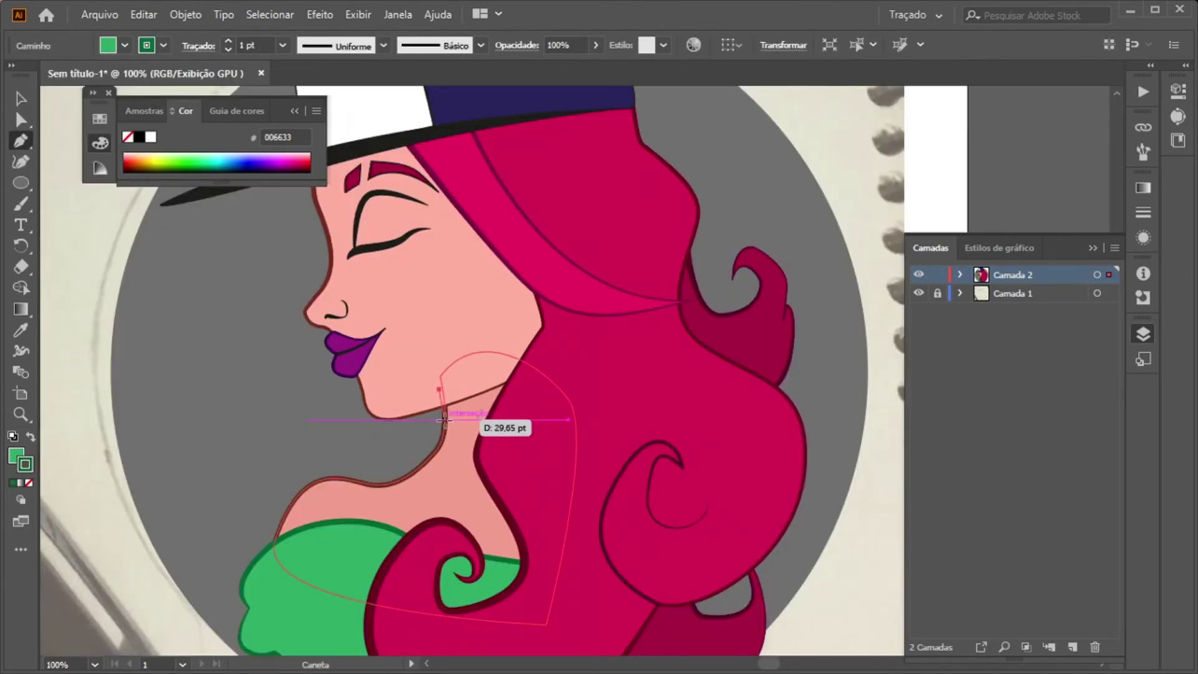
Draw a curved shadow shape under the chin with no outline
left_click(445, 441)
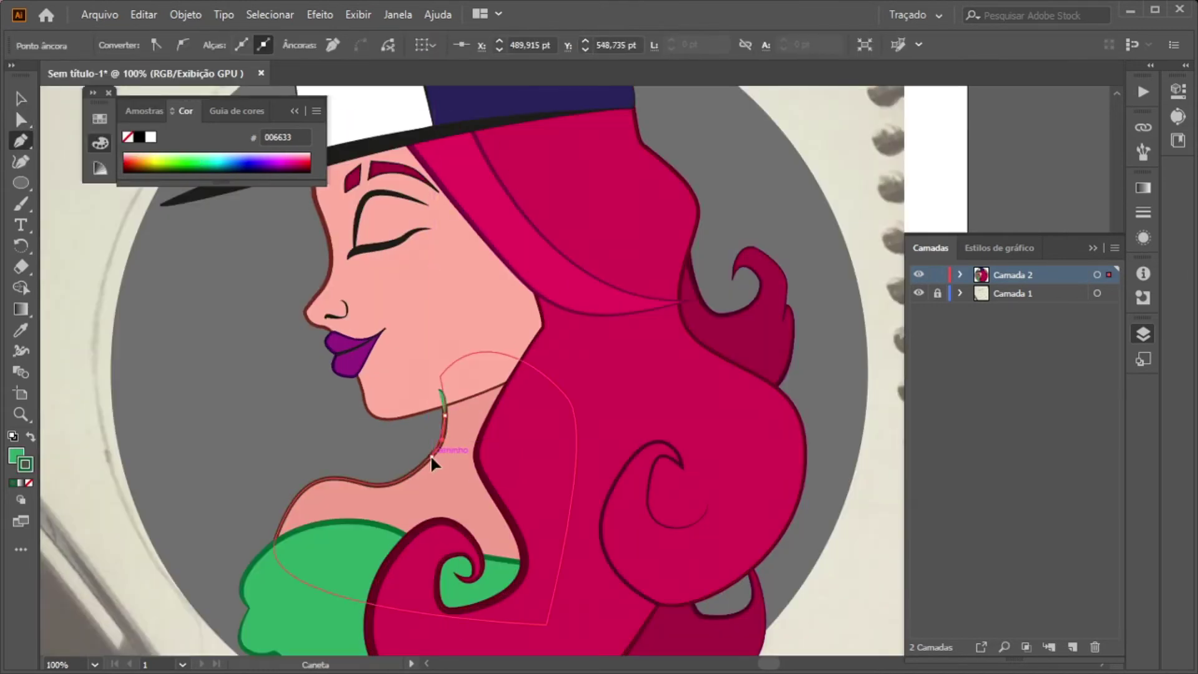
left_click_drag(508, 406, 524, 372)
left_click(440, 389)
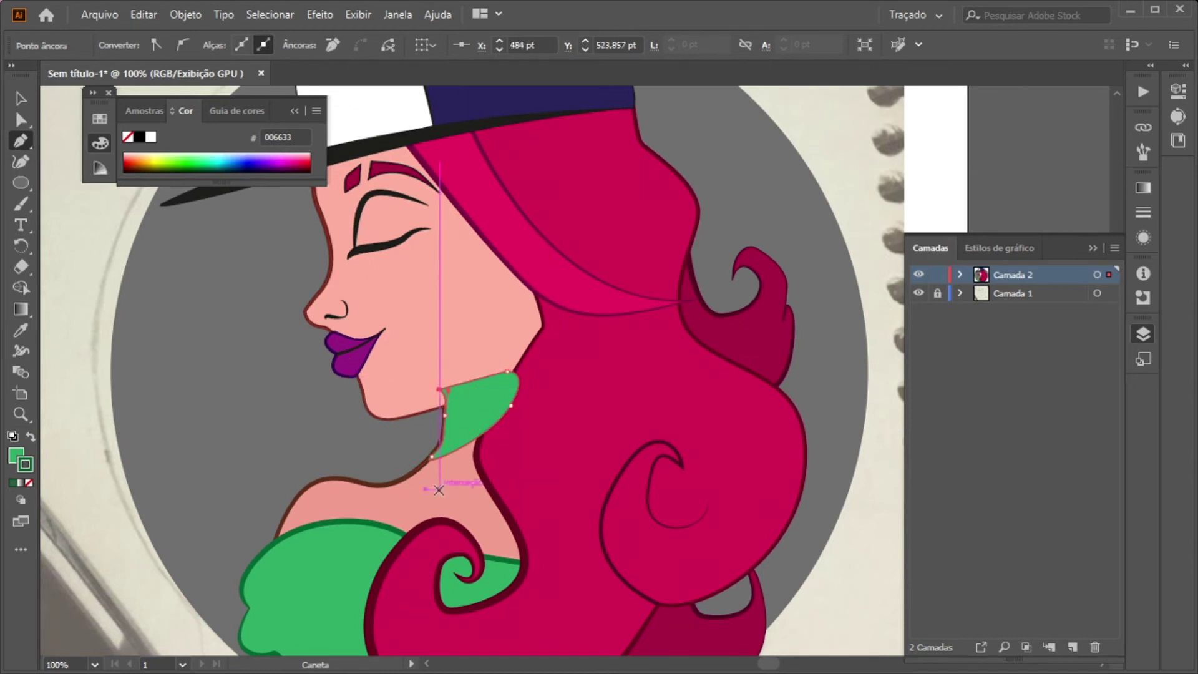
key("v")
left_click(163, 45)
left_click(11, 74)
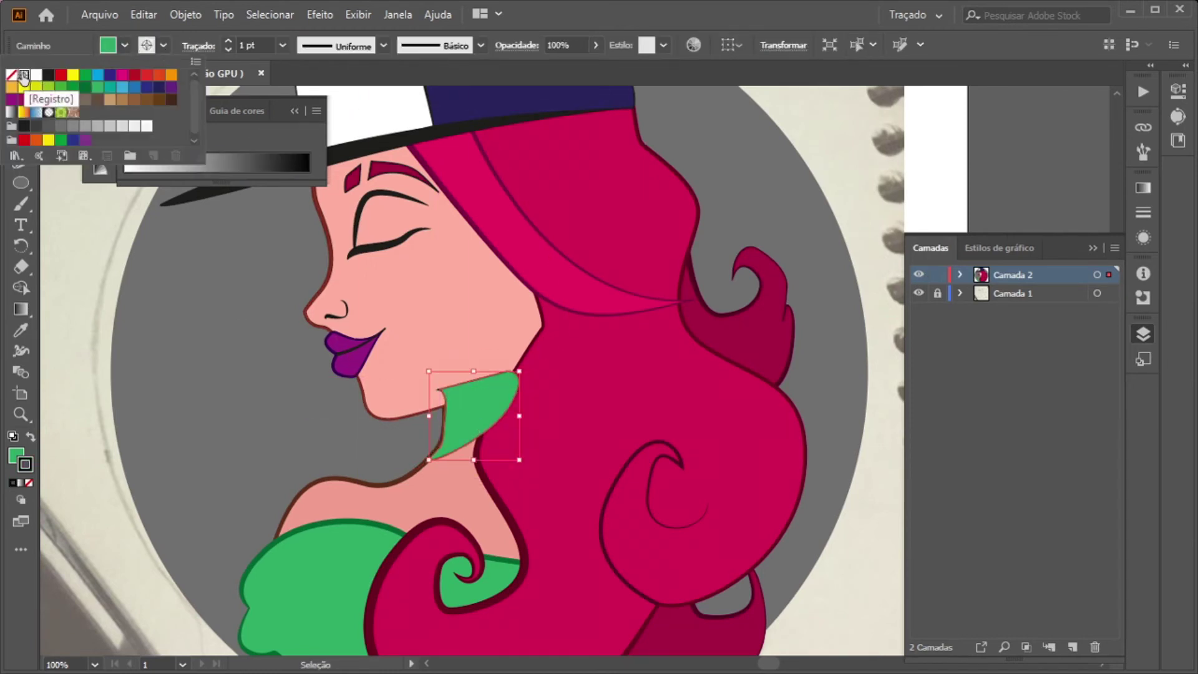
Fill the chin shadow dark brown 6D321D and lower its opacity to 20%
left_click(164, 45)
left_click(141, 100)
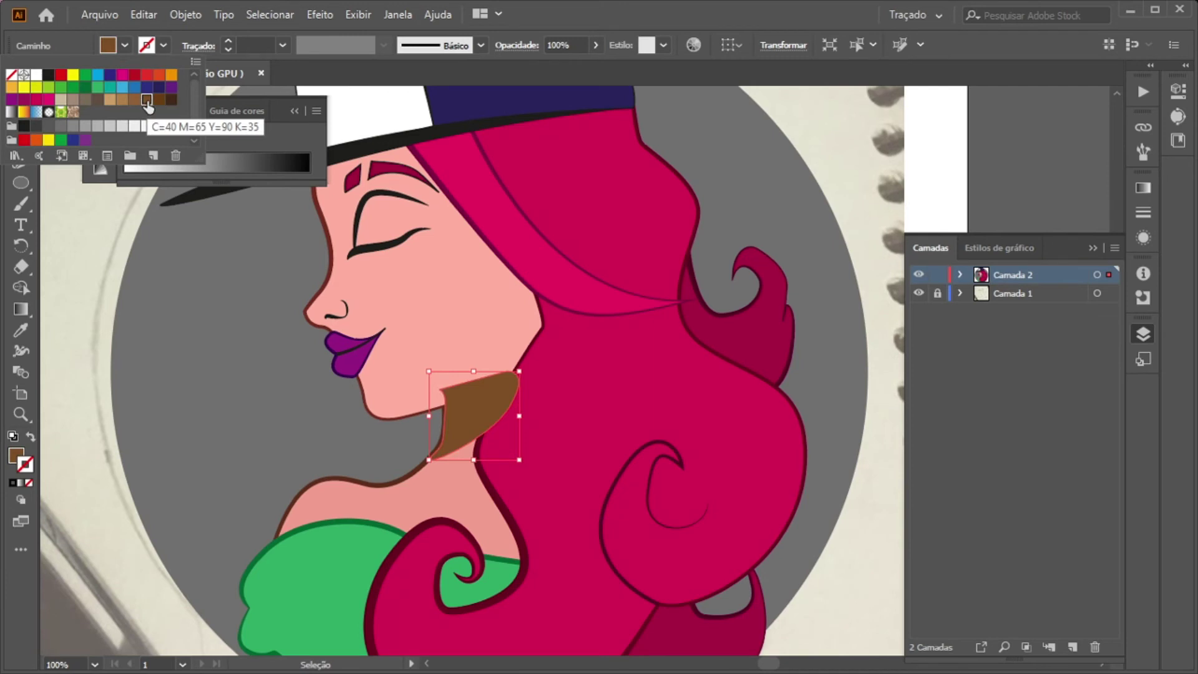
key("Escape")
double_click(17, 457)
key("Return")
double_click(17, 457)
left_click(272, 277)
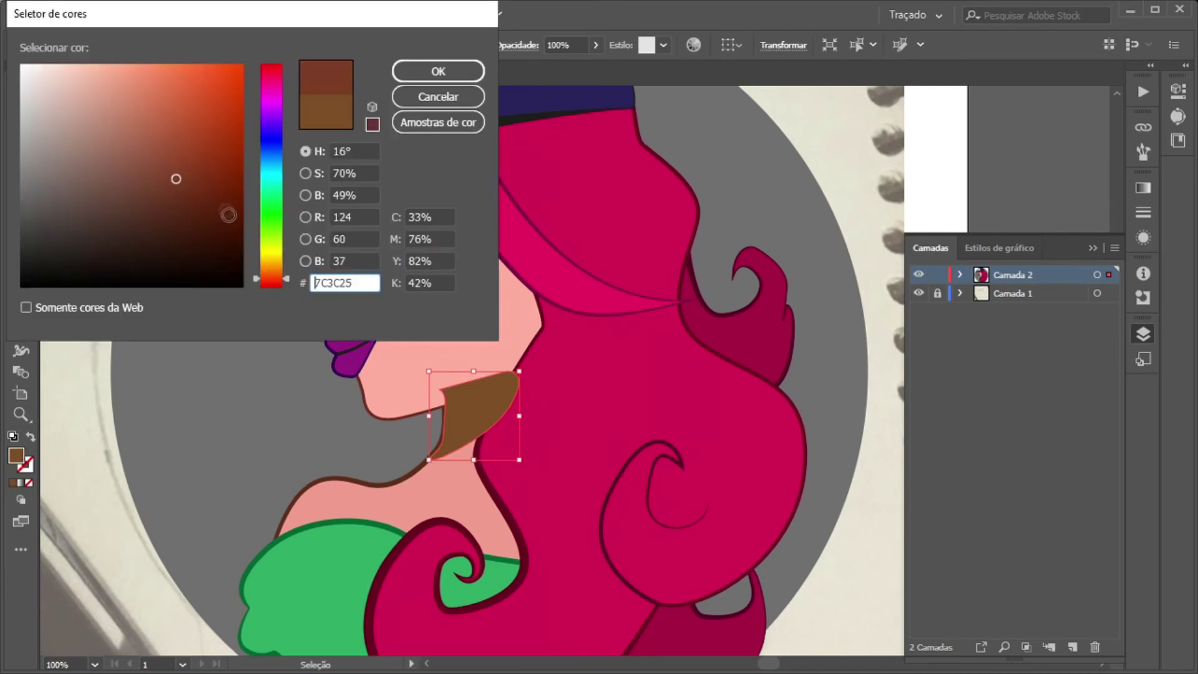
left_click(438, 71)
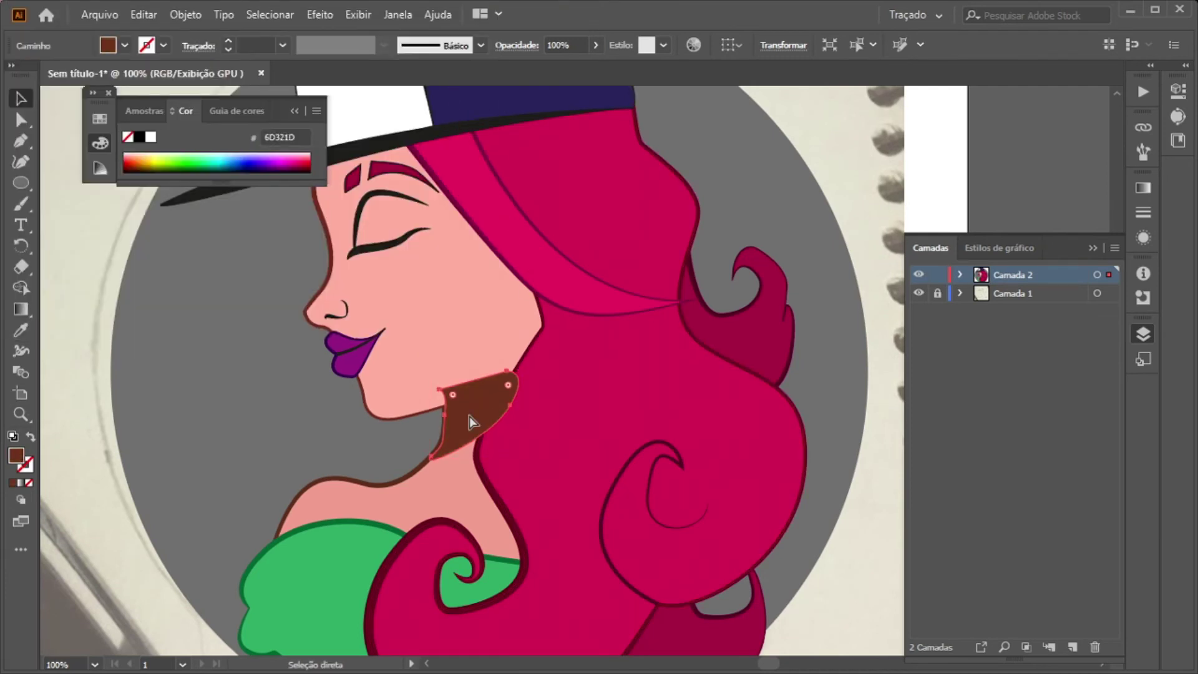
left_click_drag(565, 67, 560, 67)
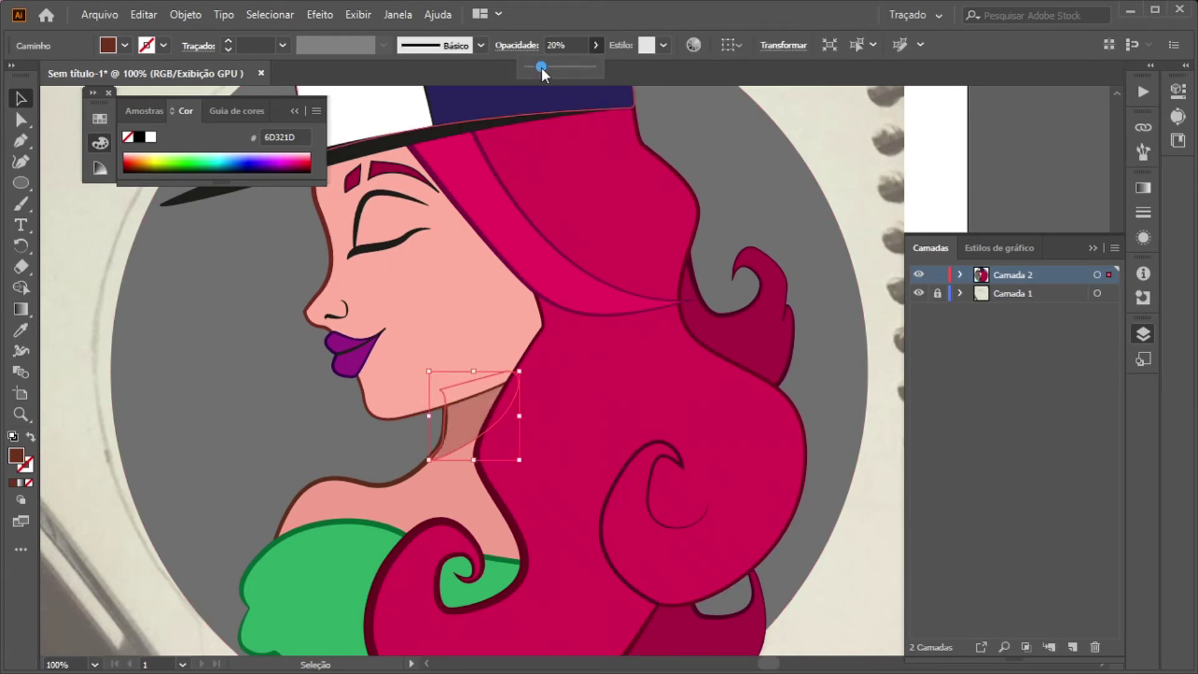
left_click(836, 192)
key("ctrl+minus")
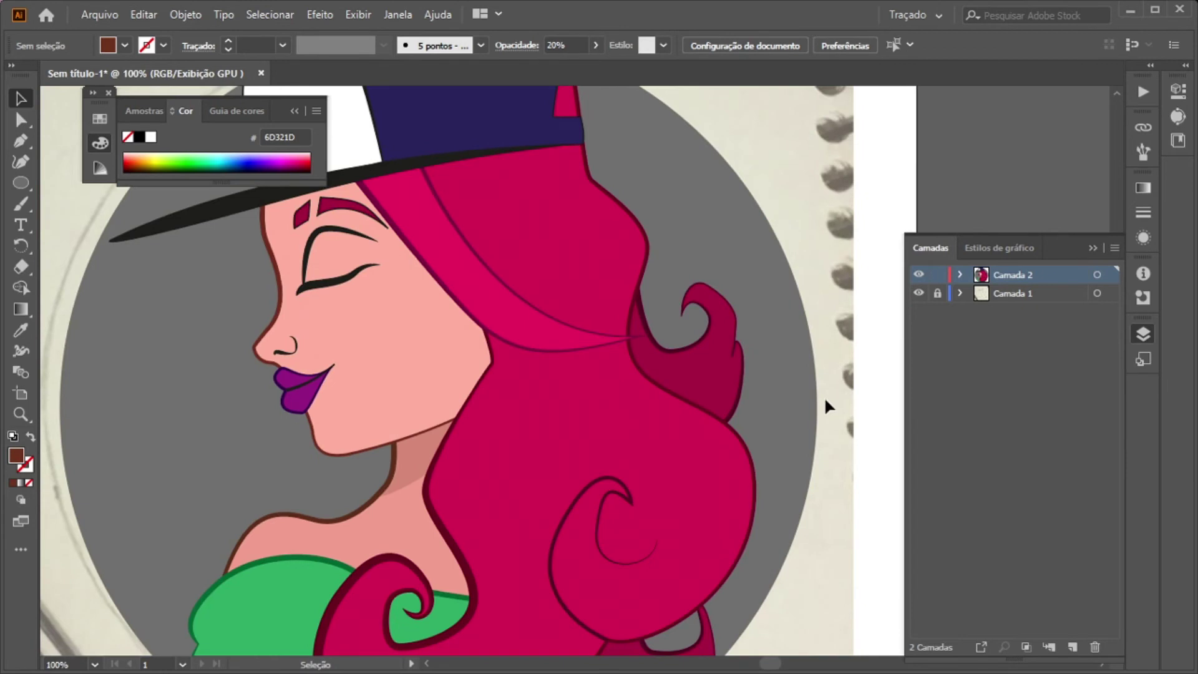
Pen-draw a closed curved shadow shape beneath the lower lip
key("p")
left_click(549, 294)
left_click_drag(526, 369, 580, 370)
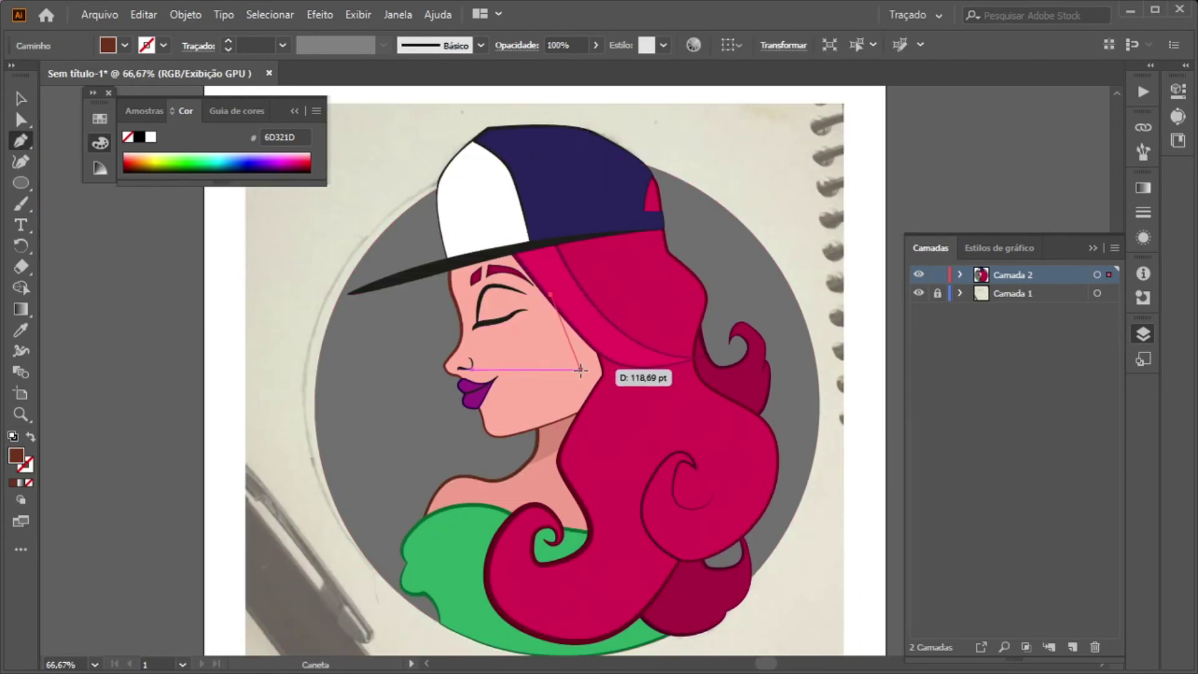
left_click(598, 424)
left_click(549, 293)
key("v")
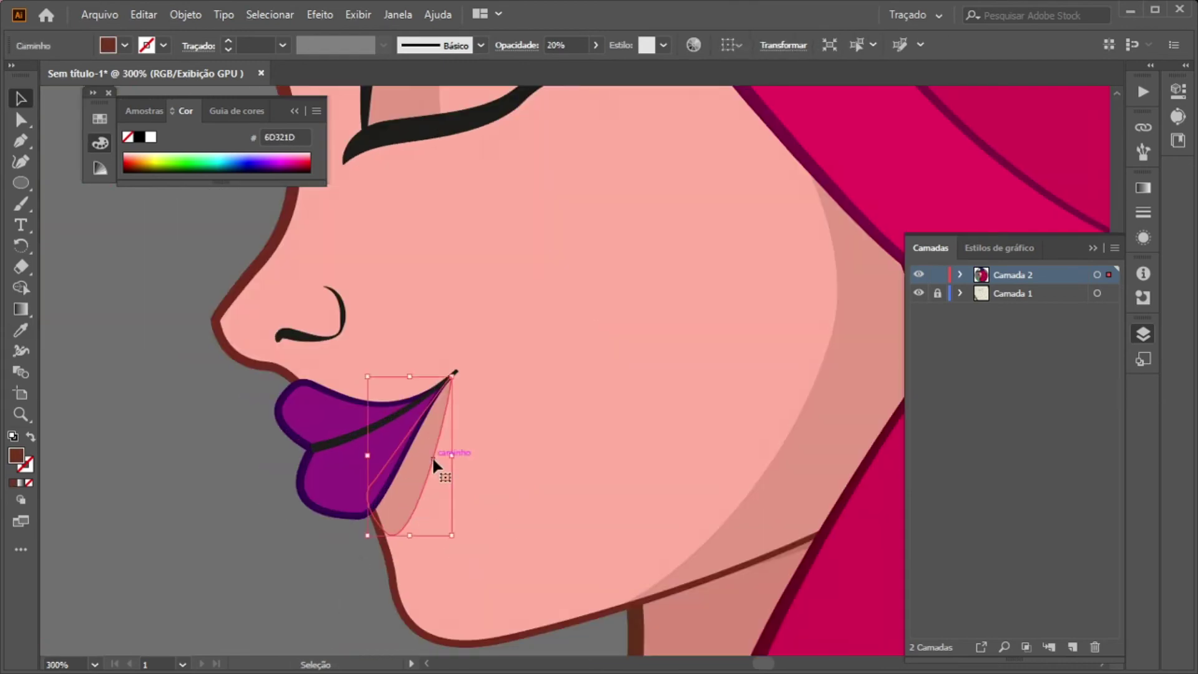
key("a")
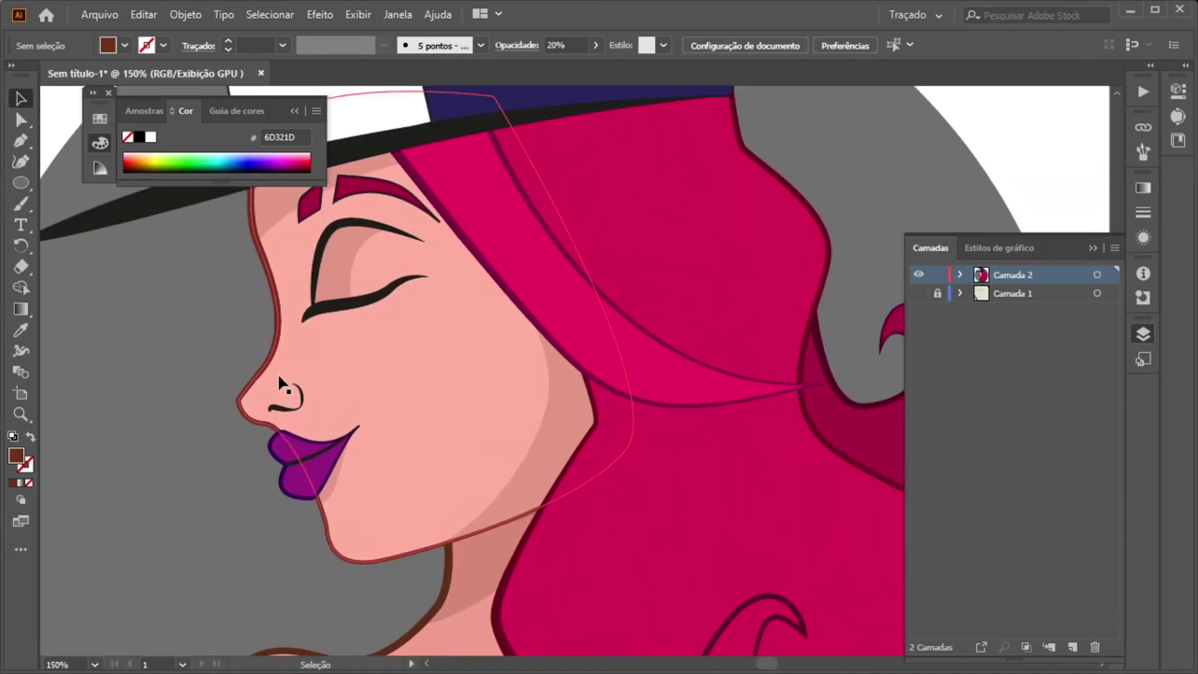
Pen-draw a highlight path from the forehead down the nose bridge to the tip
key("p")
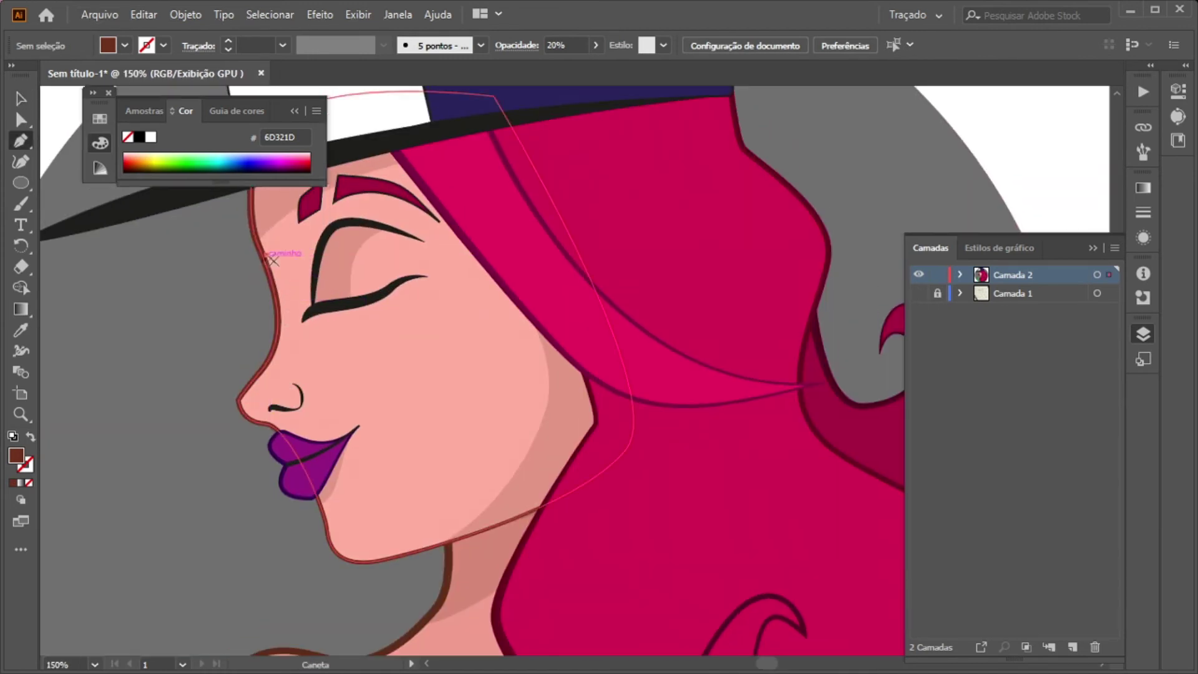
left_click(267, 255)
left_click_drag(267, 368, 233, 410)
left_click(235, 405)
scroll(236, 403, "up", 1)
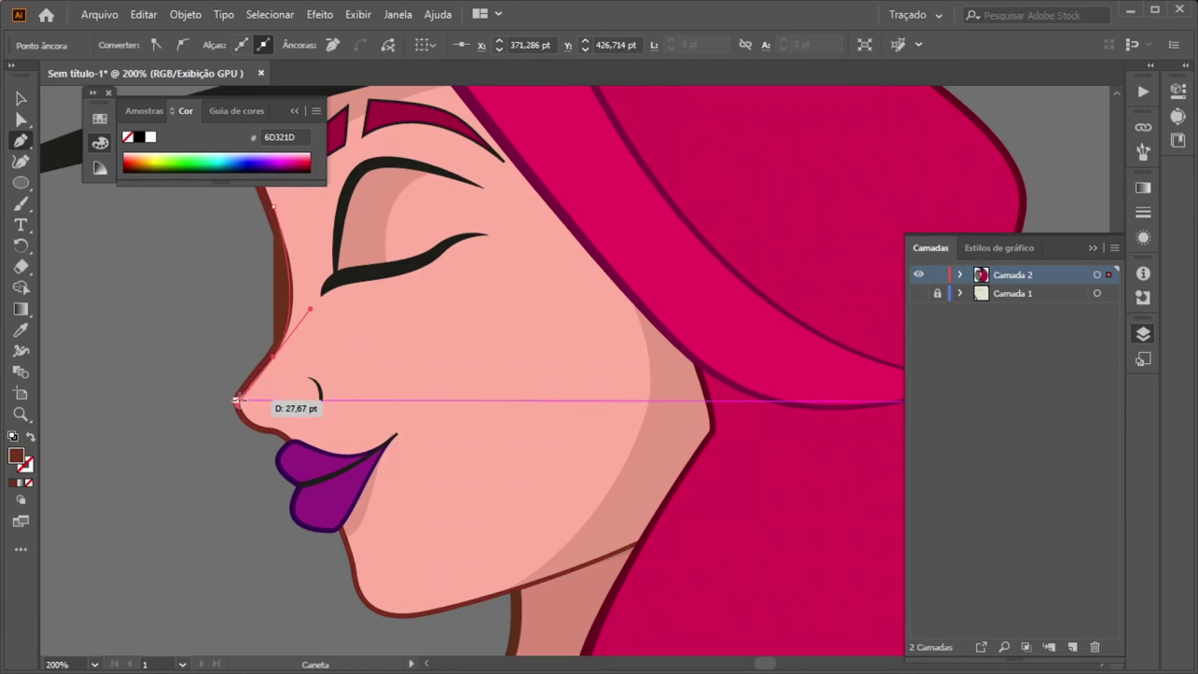
key("ctrl+z")
left_click_drag(232, 395, 251, 419)
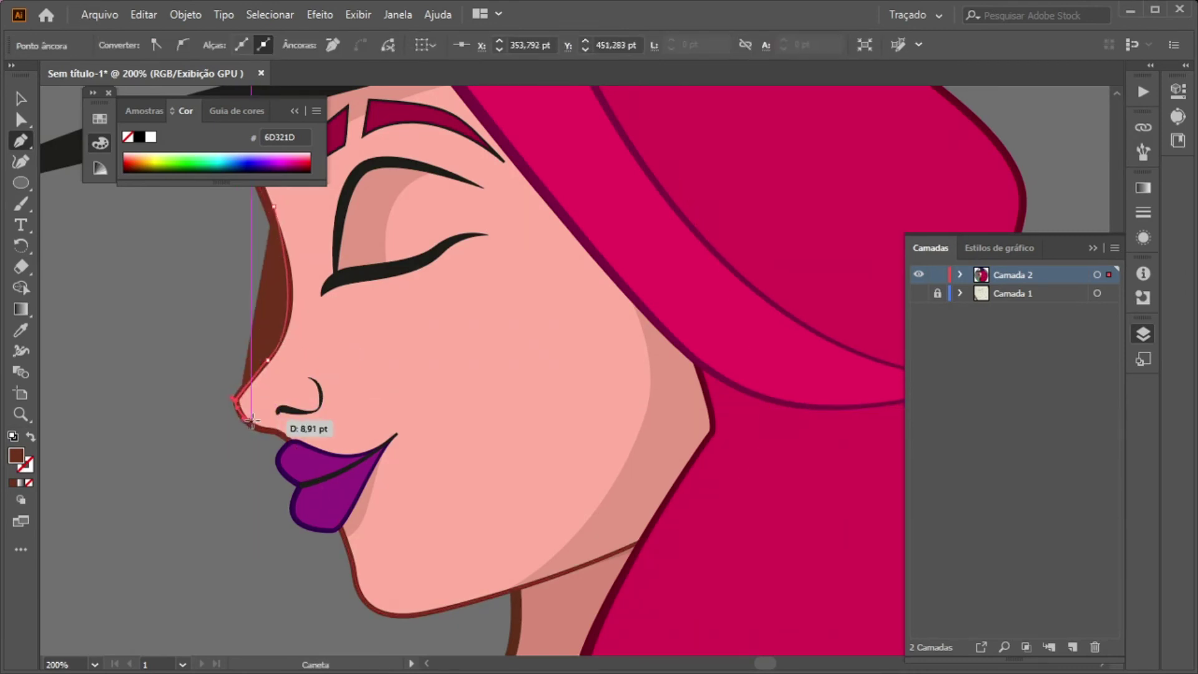
scroll(317, 261, "down", 1)
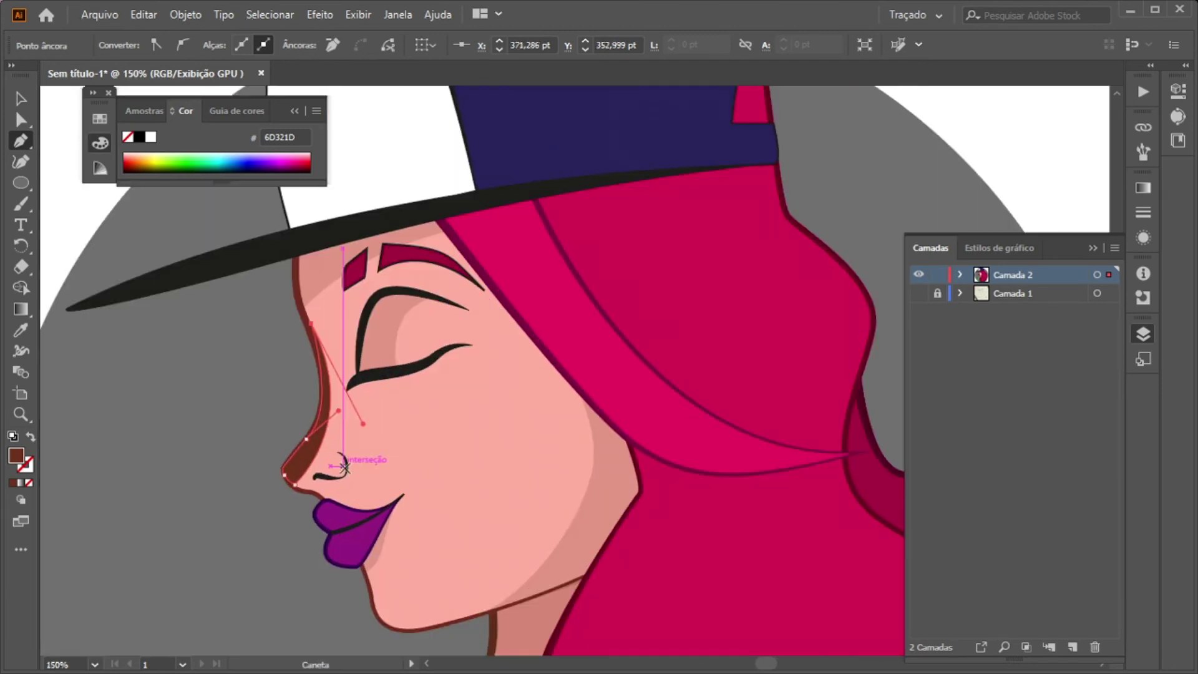
Fill the nose highlight light pink FFD1CA, no stroke, at about 54% opacity
key("i")
left_click(374, 446)
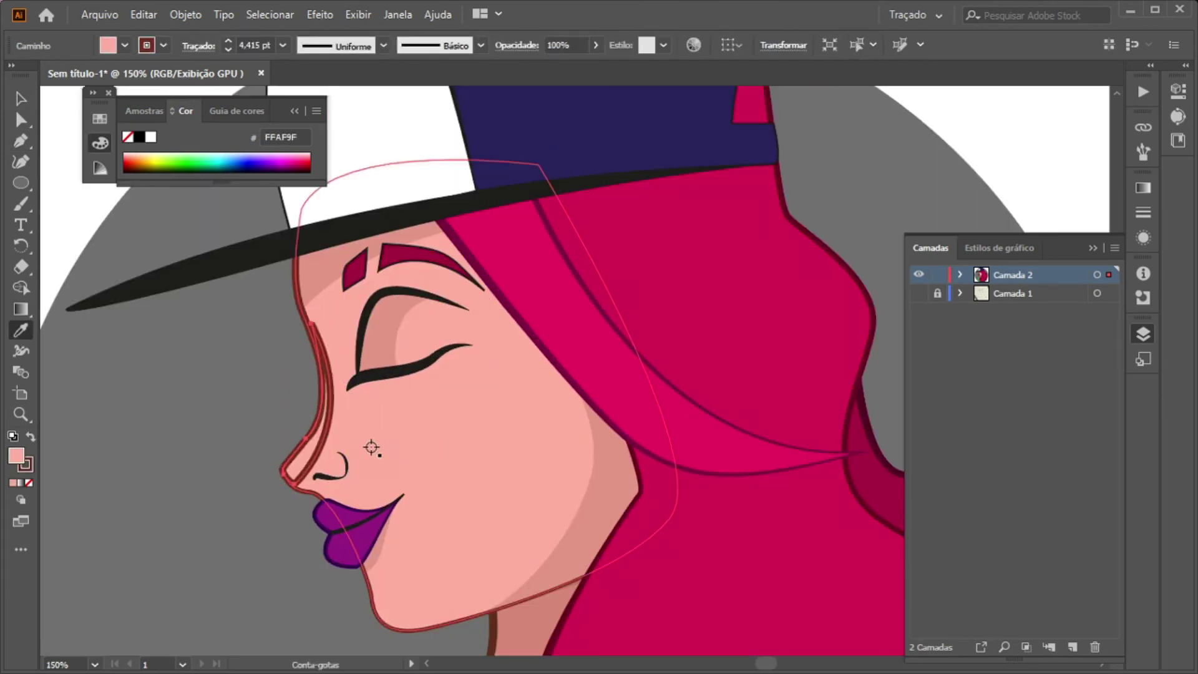
double_click(16, 458)
left_click(54, 58)
left_click(420, 72)
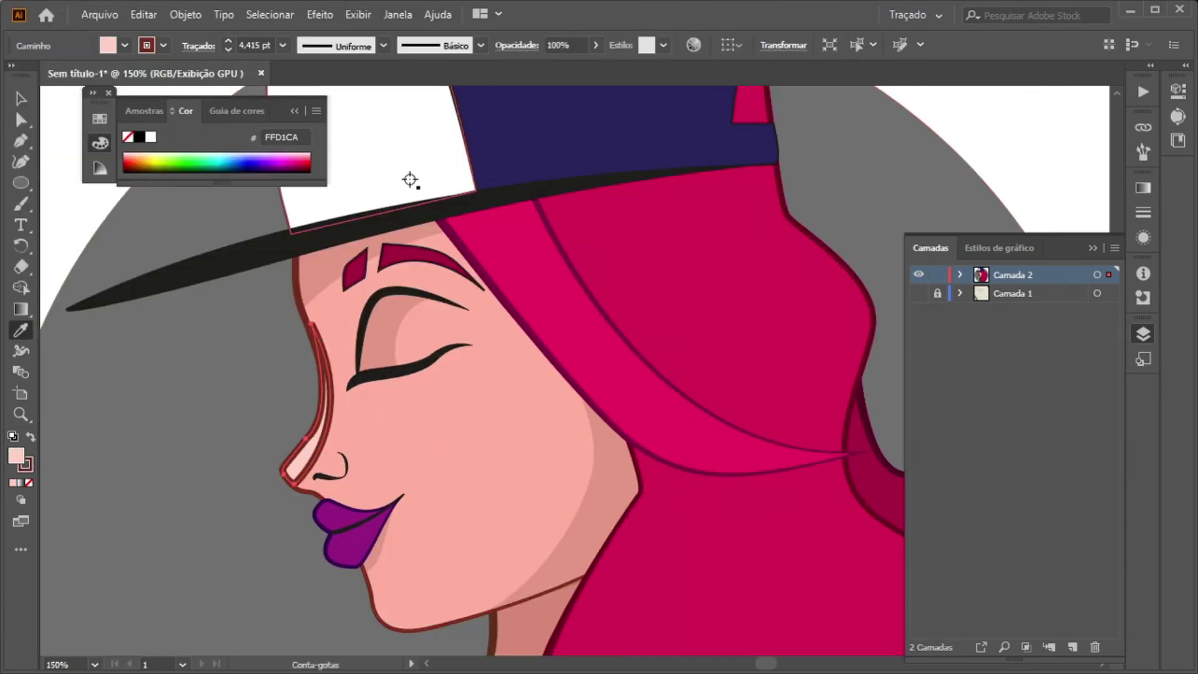
left_click(164, 46)
left_click(11, 75)
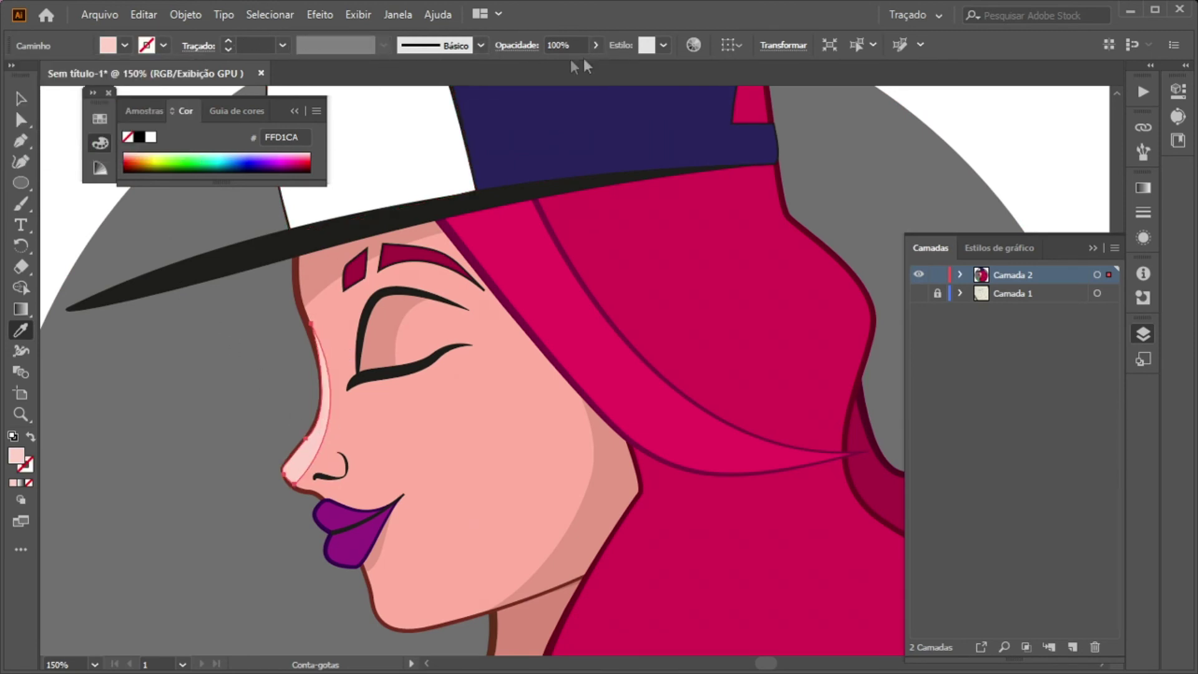
left_click_drag(570, 70, 563, 70)
scroll(329, 412, "up", 1, "alt")
key("alt+a")
key("Escape")
Pen-draw a curved highlight shape along the top edge of the hair
scroll(282, 488, "down", 2, "alt")
key("v")
left_click(811, 325)
scroll(880, 324, "up", 1, "alt")
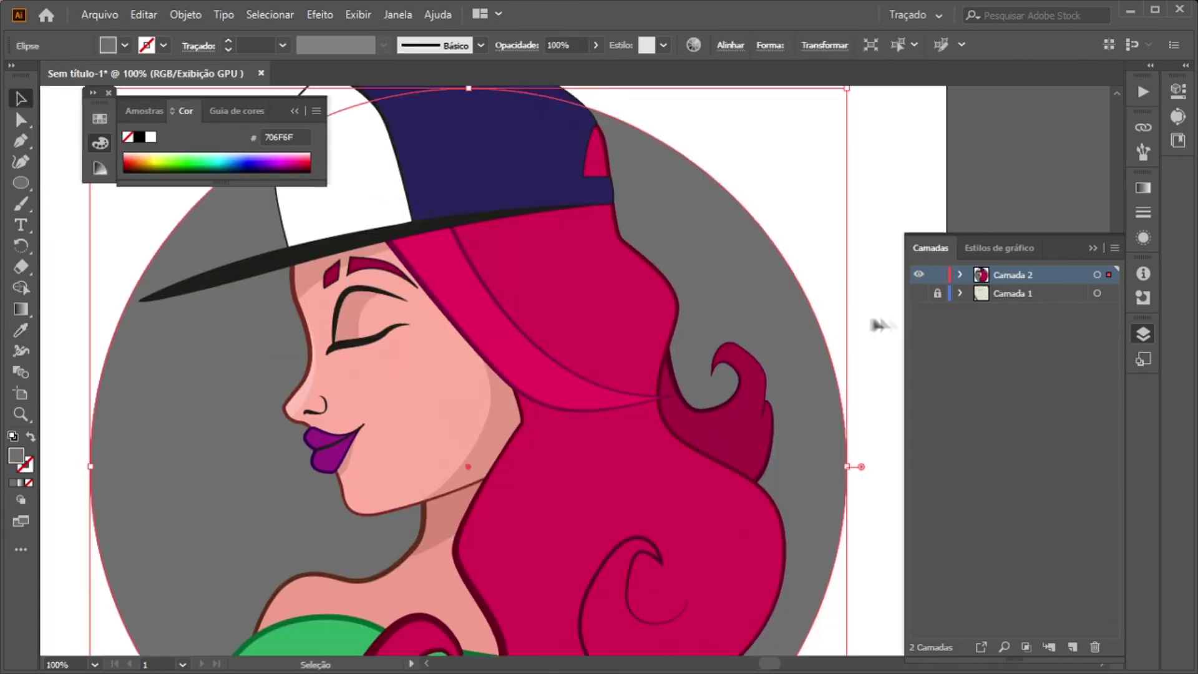
scroll(121, 356, "down", 1, "alt")
key("p")
scroll(499, 312, "up", 3, "alt")
left_click(458, 208)
left_click_drag(534, 286, 543, 304)
mouse_move(521, 373)
left_mouse_down()
mouse_move(508, 390)
mouse_move(515, 295)
left_mouse_up()
left_click_drag(459, 207, 483, 212)
Fill the hair-edge highlight with light pink FF5097 and select its anchor points
key("v")
left_click(125, 45)
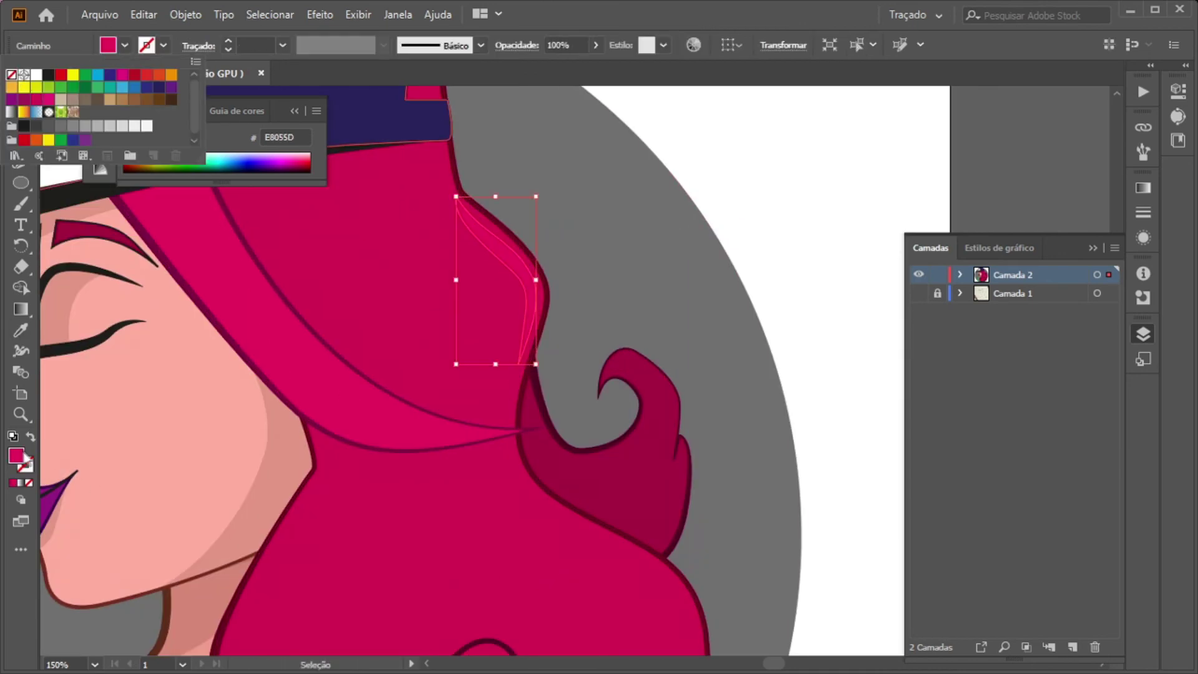
left_click(48, 99)
scroll(474, 249, "up", 2, "alt")
key("a")
left_click(477, 201)
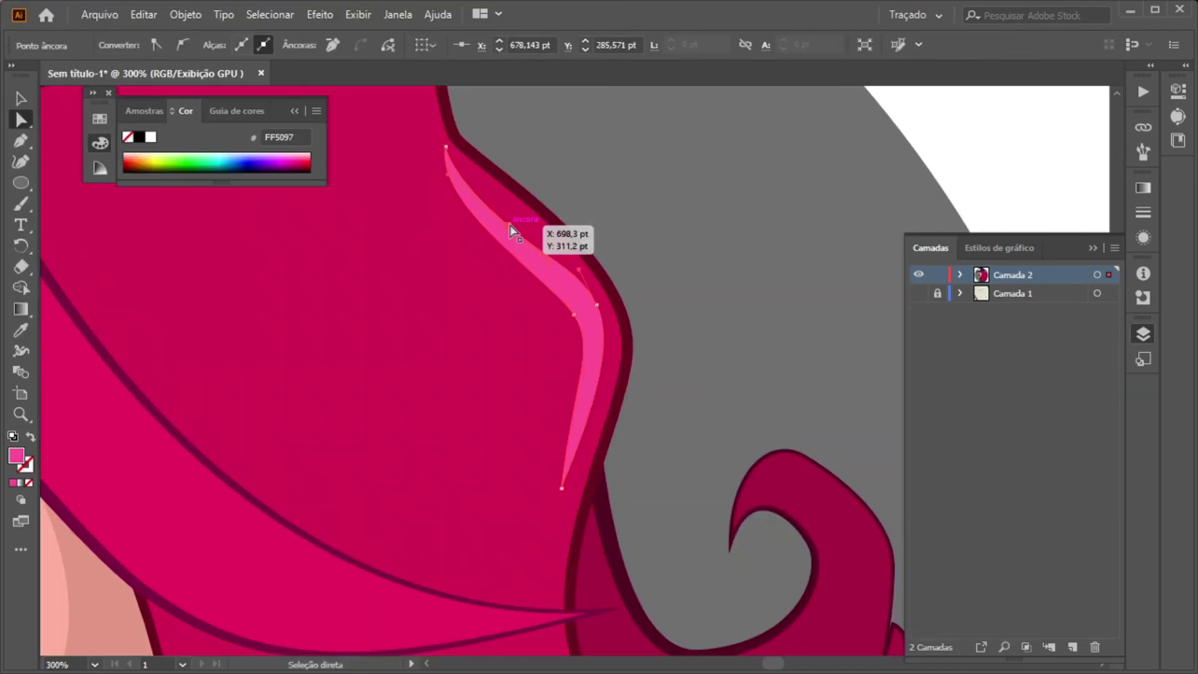
Add a curved FF5097 highlight on the hair beside the neck
scroll(527, 401, "down", 3, "alt")
scroll(527, 401, "up", 2, "alt")
key("p")
left_click(529, 317)
left_click(449, 467)
left_click(507, 586)
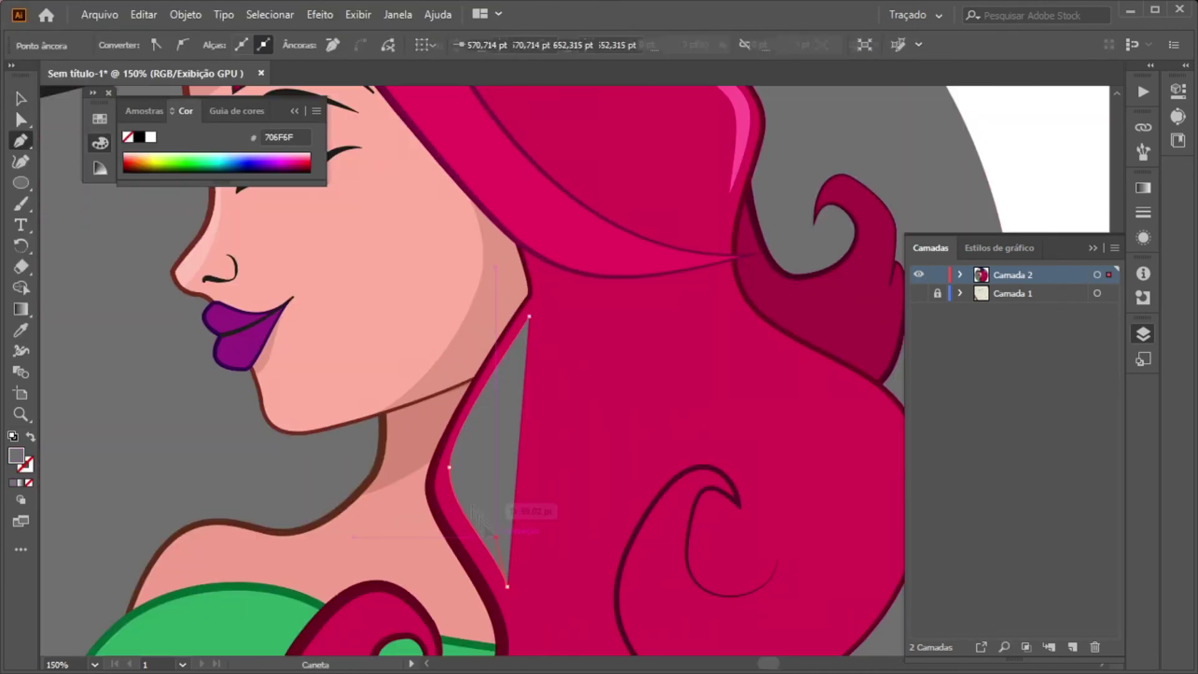
scroll(475, 436, "up", 1, "alt")
key("a")
left_click_drag(461, 476, 493, 478)
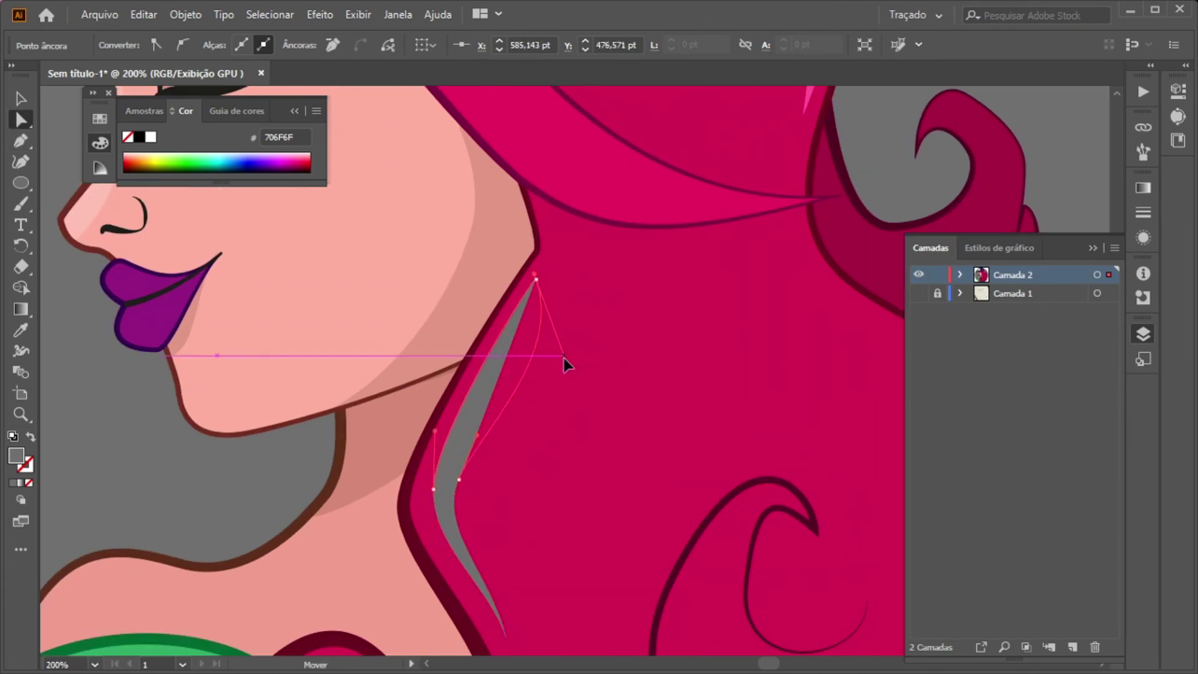
scroll(532, 303, "down", 3, "alt")
scroll(530, 312, "up", 2, "alt")
scroll(284, 571, "down", 2, "alt")
left_click(284, 571)
Draw a crescent highlight on a hair curl
scroll(774, 486, "up", 3, "alt")
key("p")
left_click(401, 460)
left_click(561, 470)
scroll(797, 351, "down", 2, "alt")
Duplicate the crescent highlight onto another curl and reshape it to fit
left_click_drag(668, 438, 417, 516)
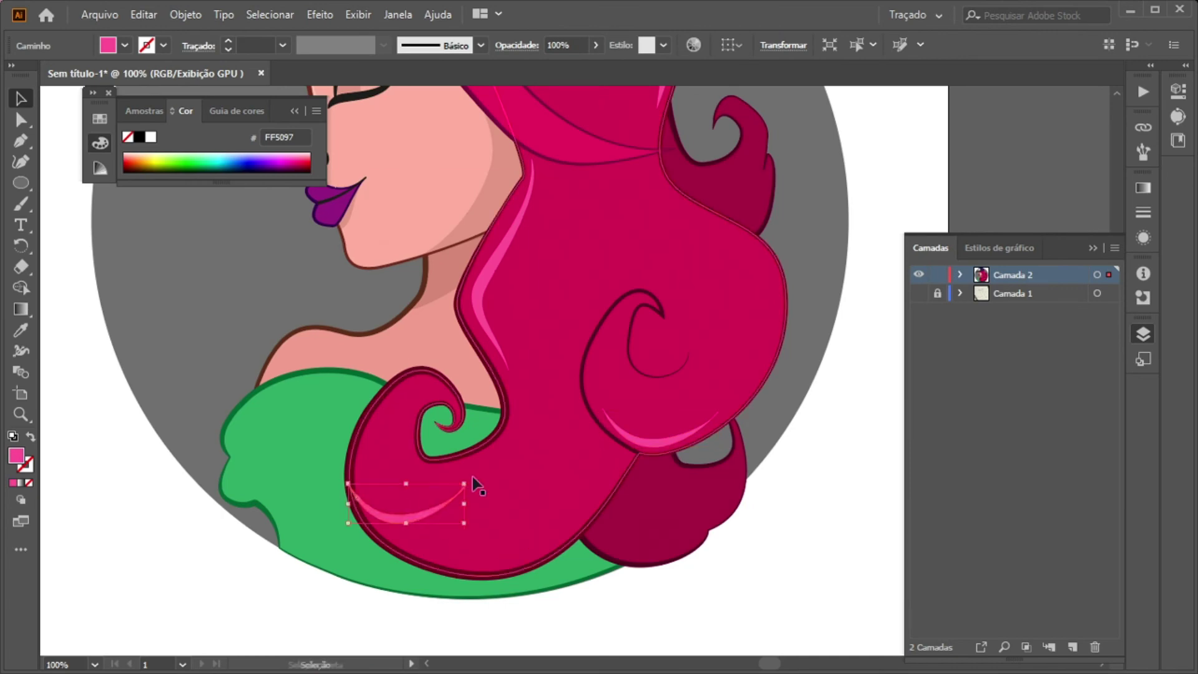
scroll(416, 517, "down", 1, "alt")
scroll(562, 312, "up", 2, "alt")
key("a")
left_click_drag(490, 265, 518, 234)
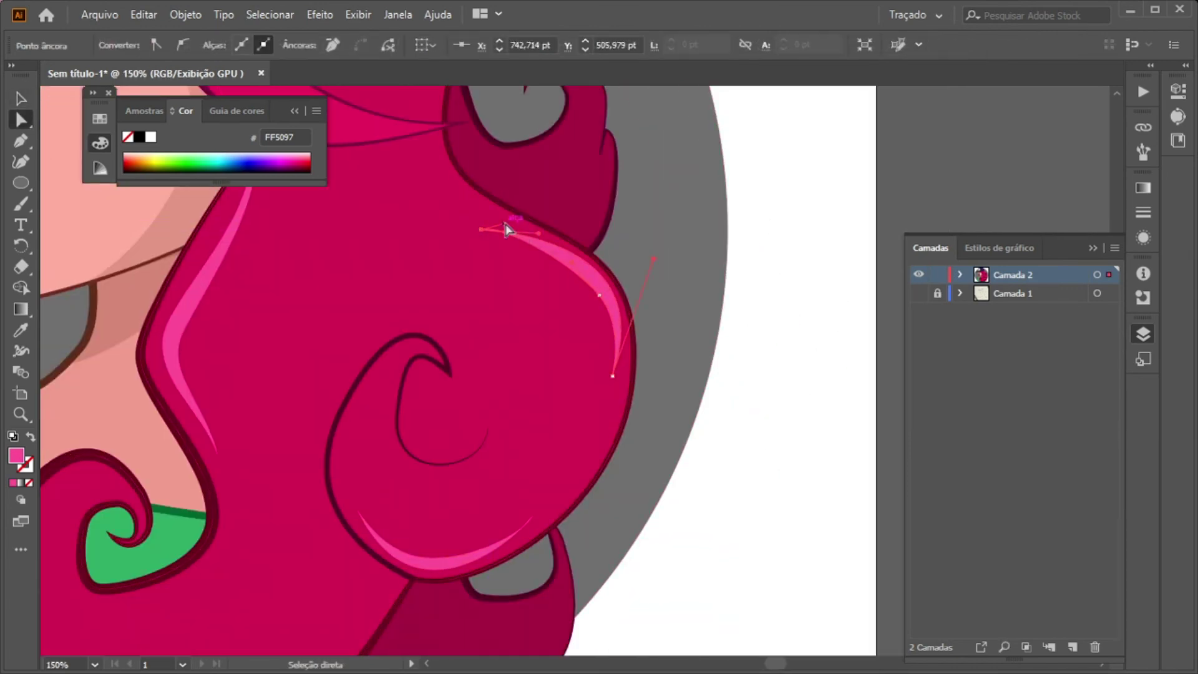
scroll(515, 232, "down", 2, "alt")
left_click(848, 264)
scroll(848, 265, "down", 2, "alt")
scroll(245, 505, "left", 3)
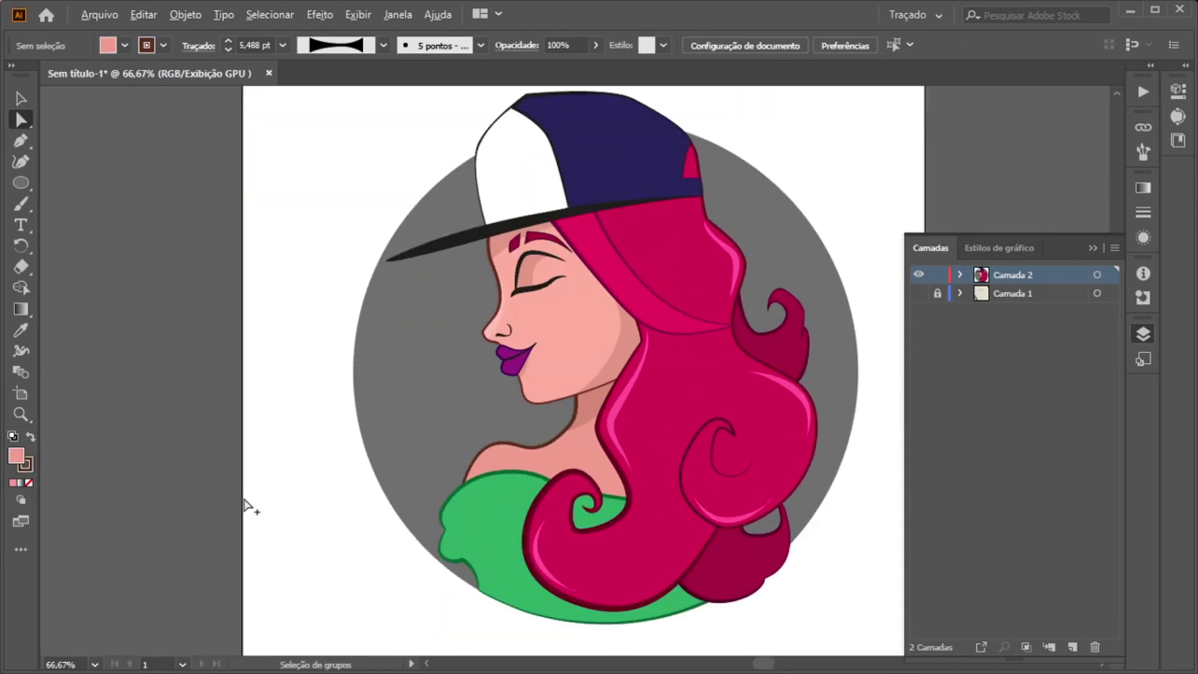
scroll(858, 436, "up", 1, "alt")
scroll(861, 462, "down", 2, "alt")
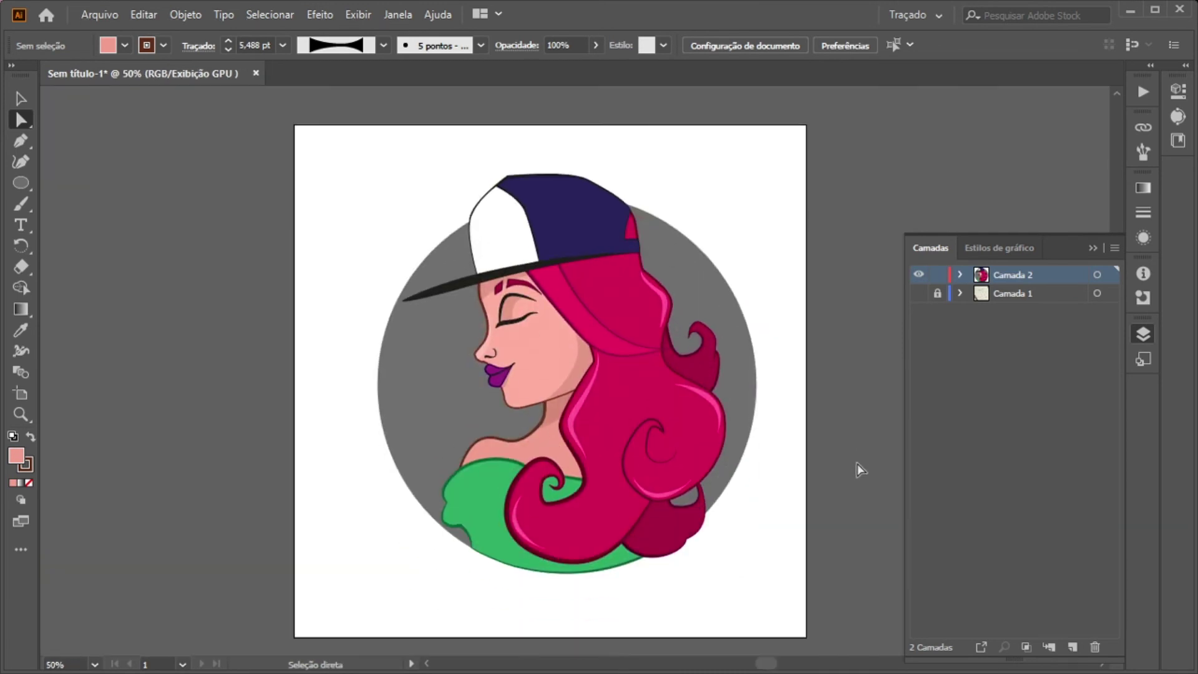
scroll(880, 466, "up", 1, "alt")
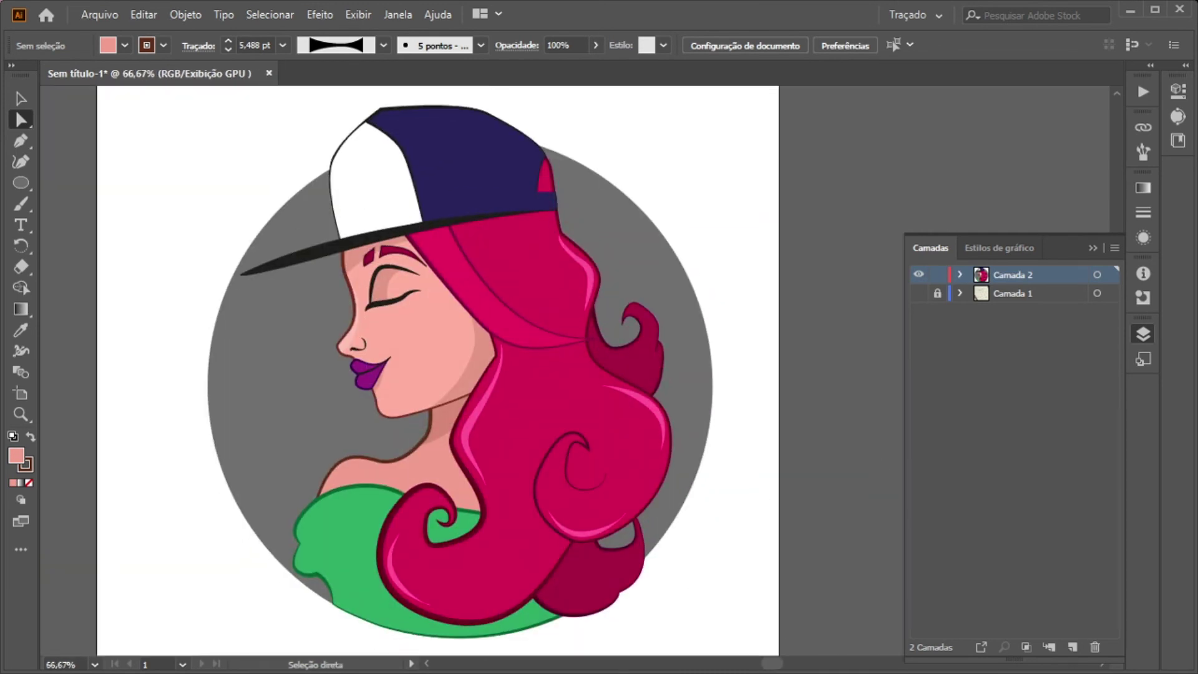